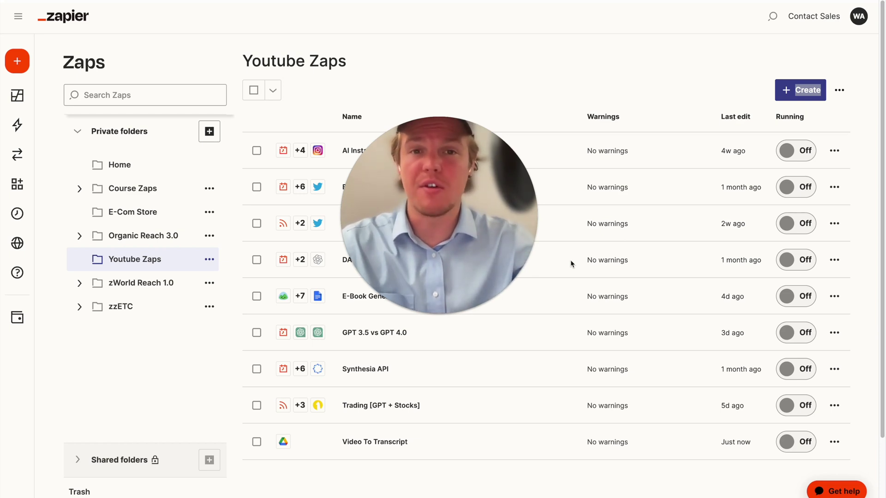
- Open the Video To Transcript zap from the Youtube Zaps folder
mouse_move(534, 215)
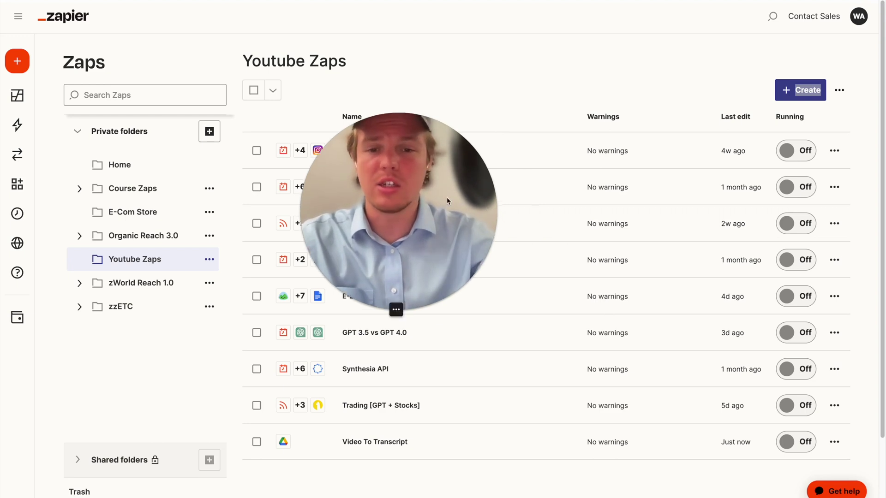
scroll(446, 323, "down", 2)
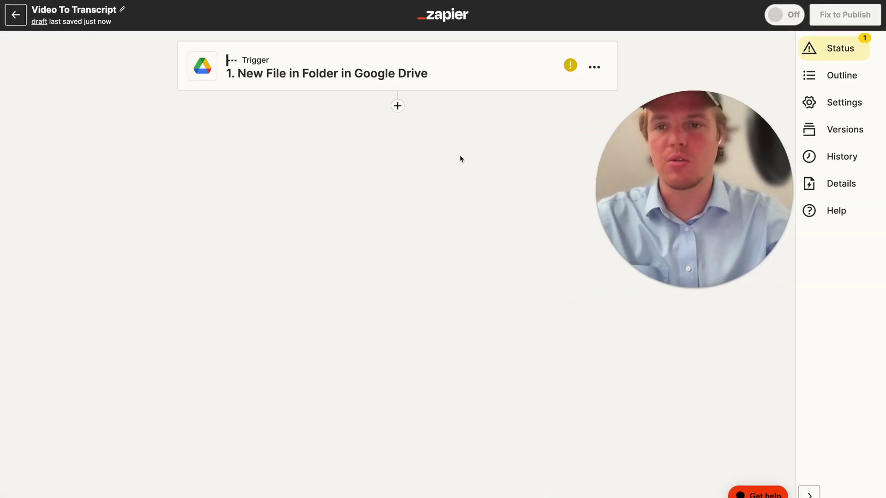
- Point the Google Drive New File in Folder trigger at My Google Drive's Audio > Text folder
left_click(422, 84)
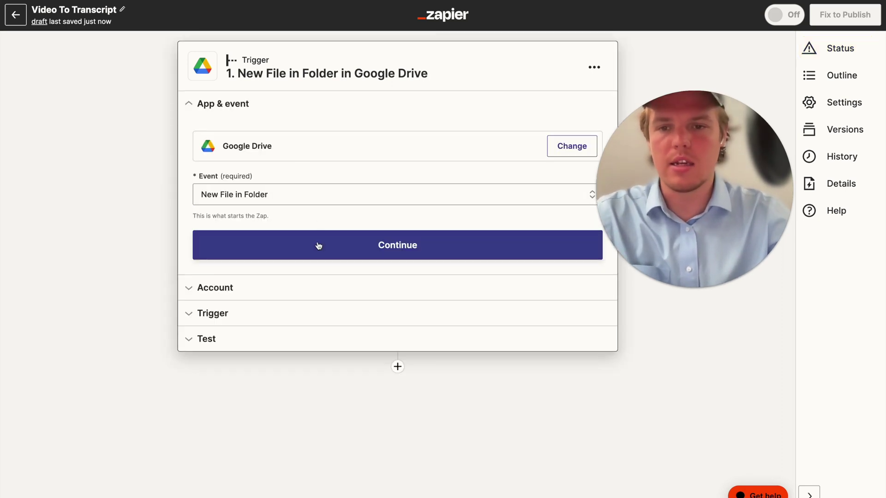
left_click(318, 245)
left_click(243, 248)
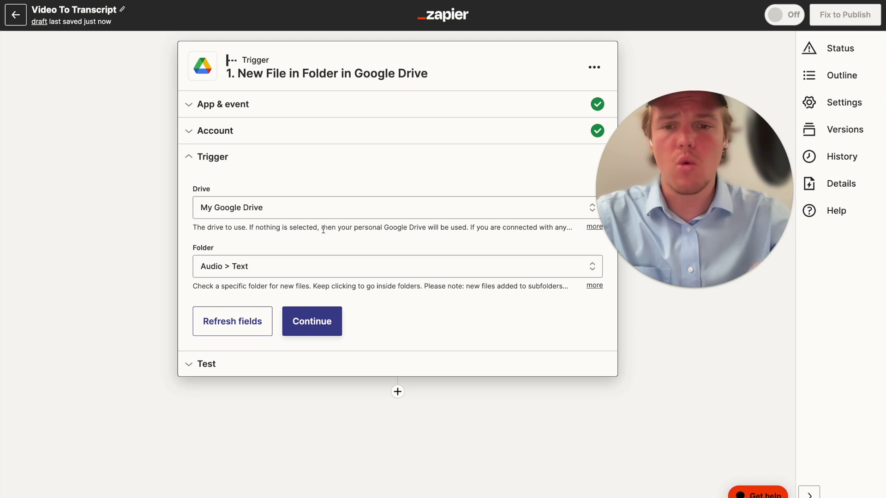
left_click(313, 314)
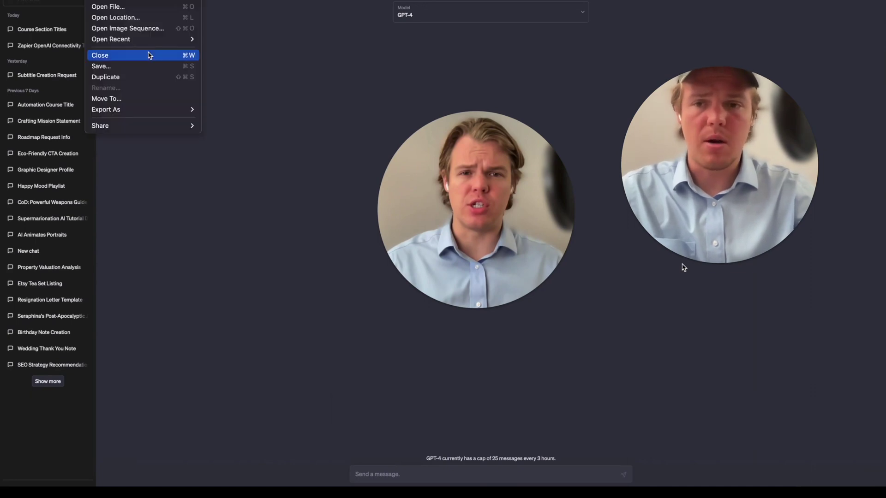
- Export the clip as audio only, named 'GPT Audio', to the Desktop
mouse_move(145, 109)
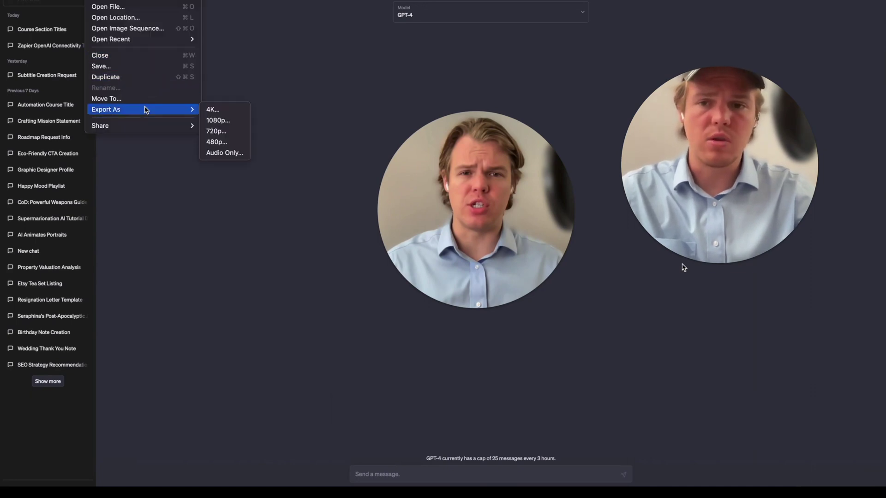
left_click(224, 152)
type("GPT")
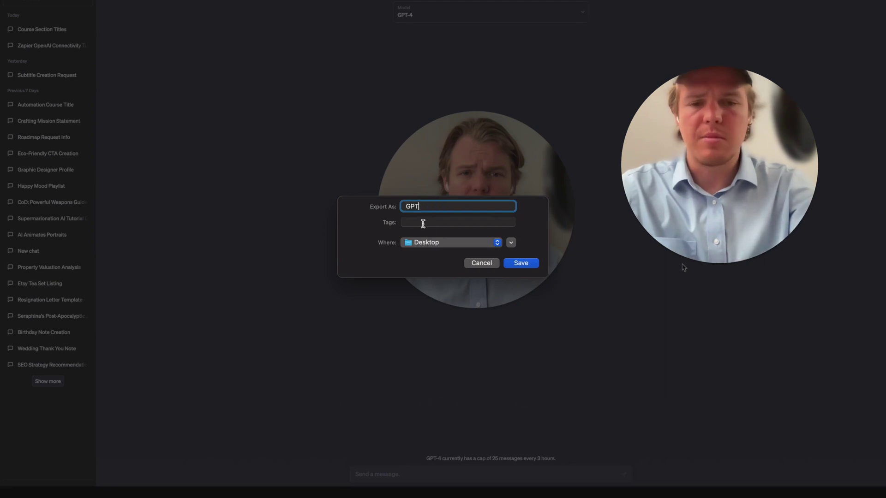
type(" Audi")
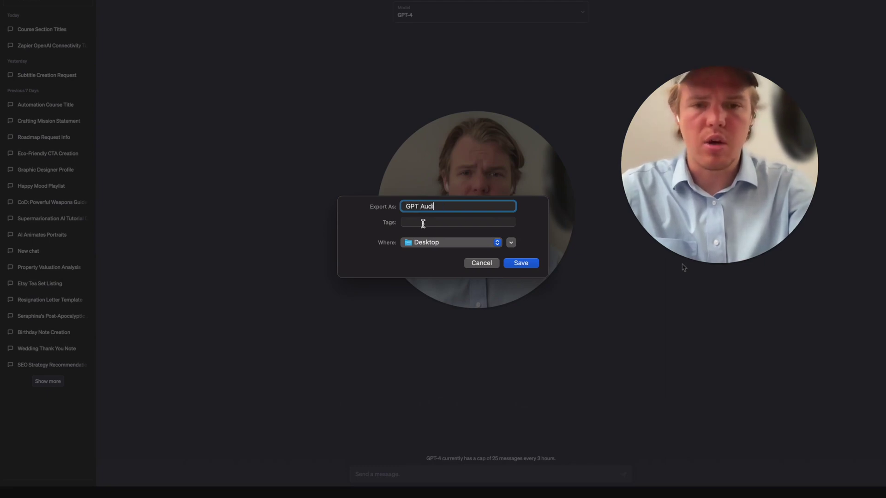
type("o")
key("Return")
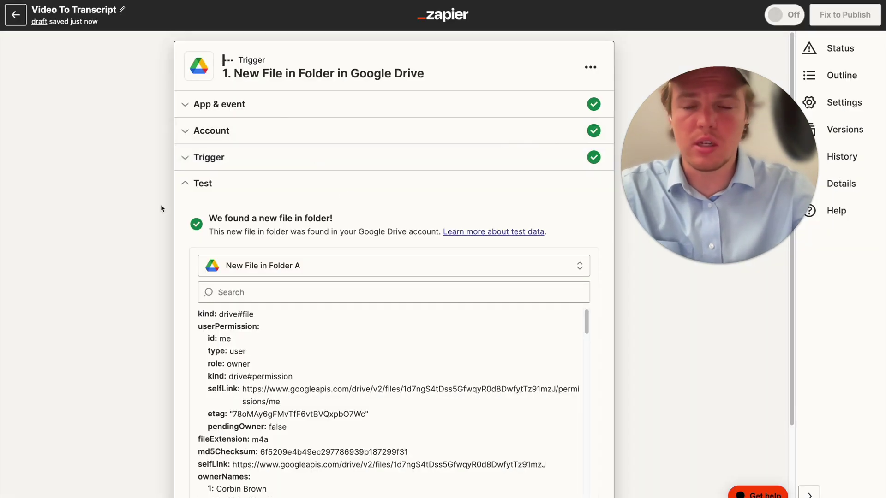
- Add an OpenAI Create Transcription (Whisper) step using the connected OpenAI account
scroll(126, 200, "down", 3)
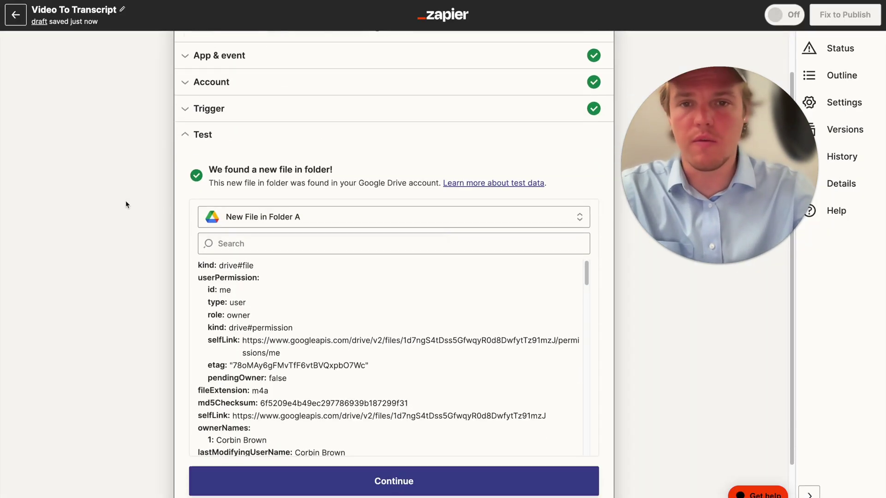
left_click(393, 423)
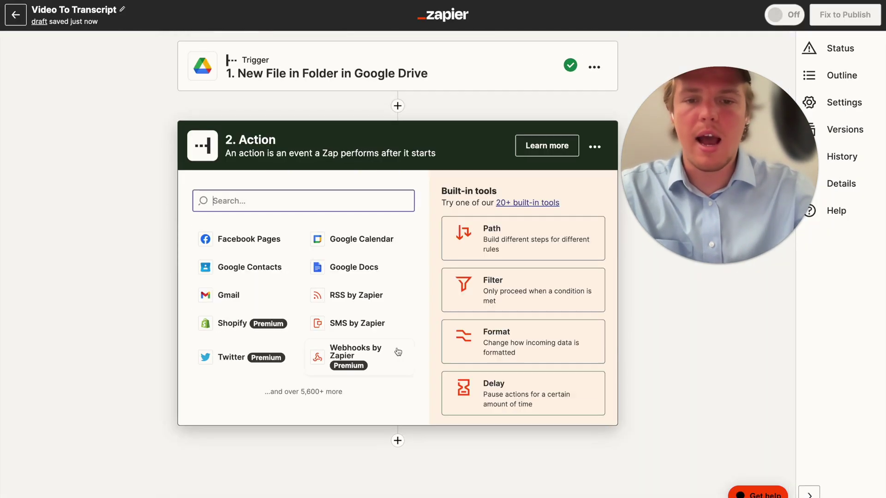
type("open")
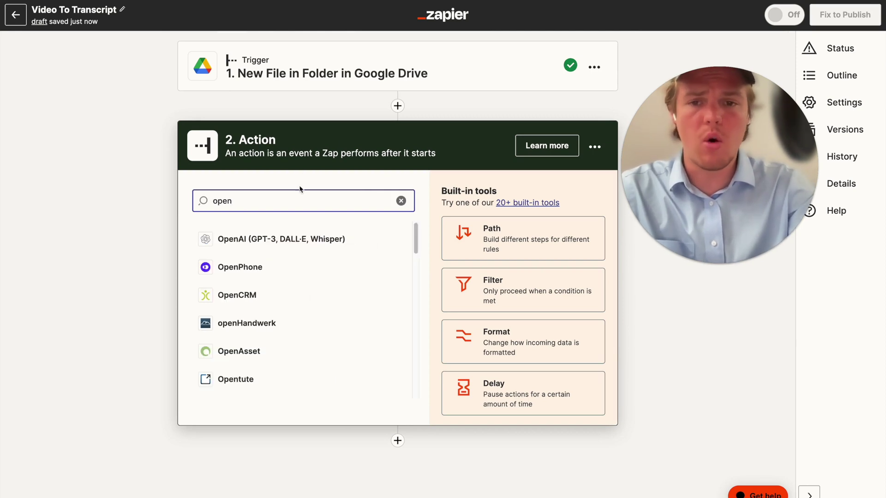
left_click(289, 234)
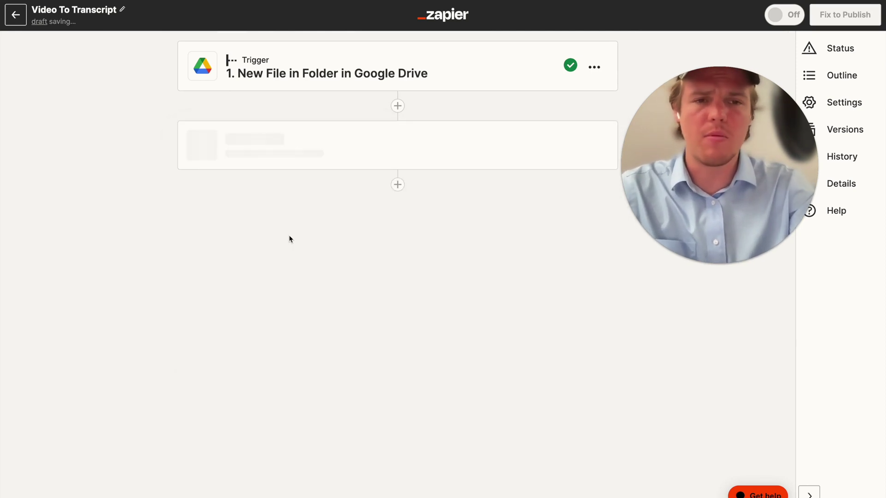
left_click(279, 273)
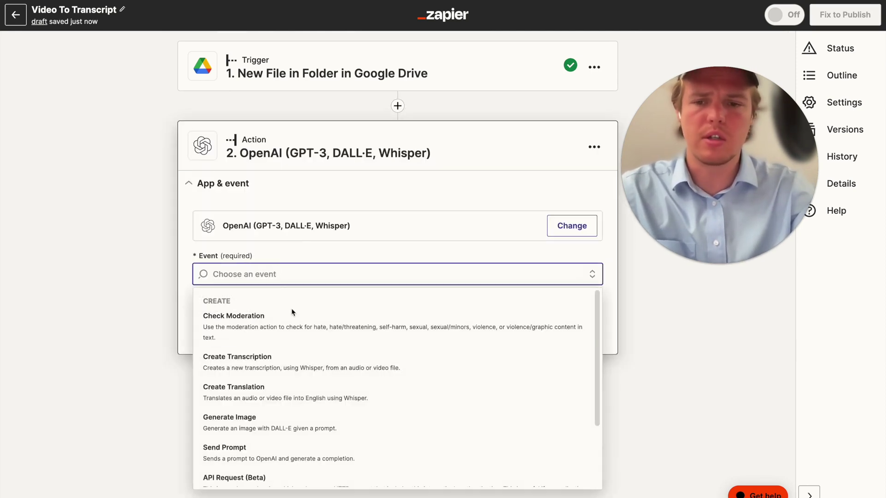
left_click(294, 360)
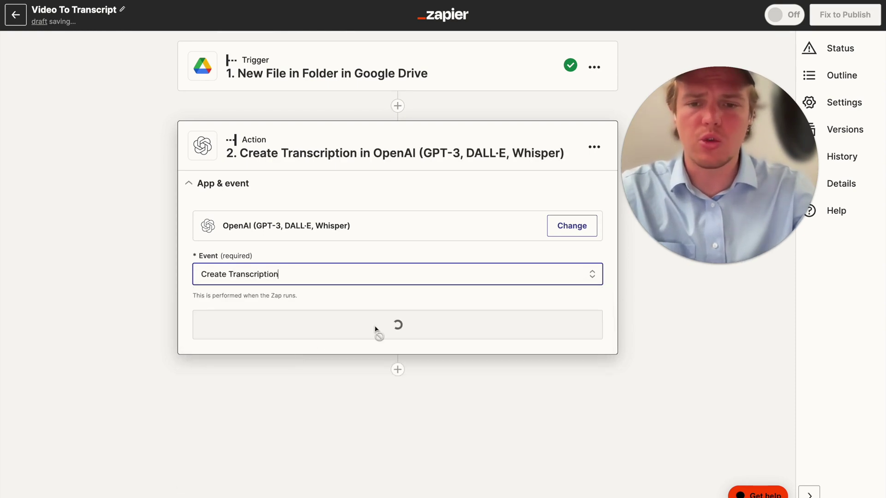
left_click(386, 328)
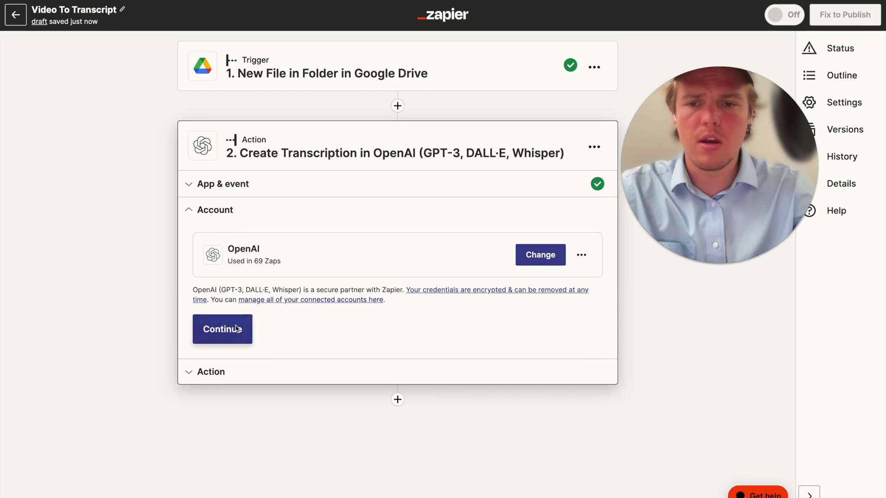
left_click(222, 328)
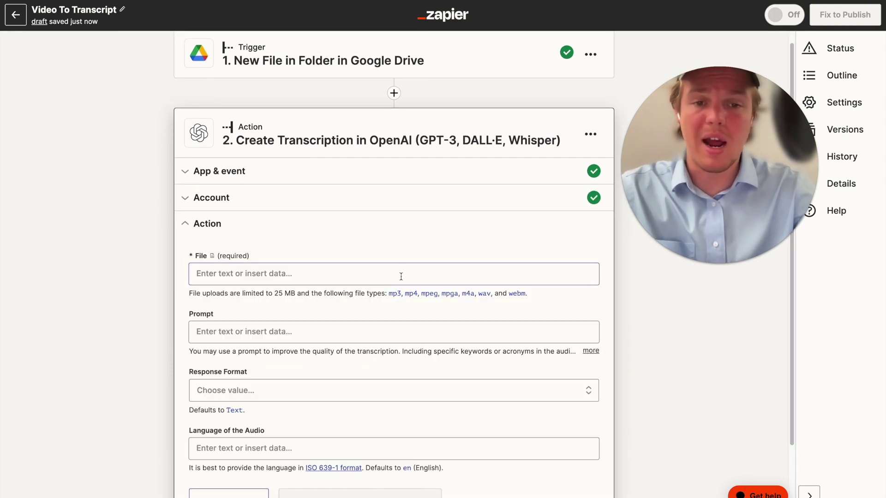
- Map the Google Drive trigger's File into the transcription's File field
left_click(401, 274)
scroll(382, 287, "down", 2)
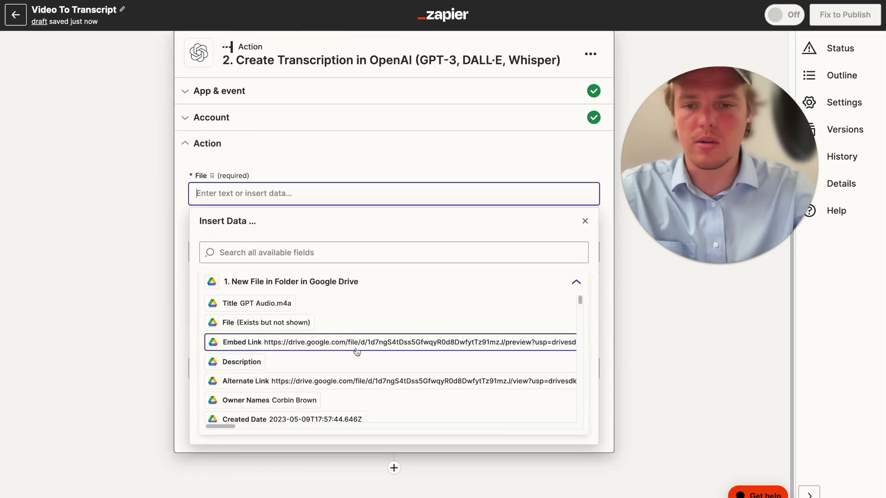
left_click(300, 322)
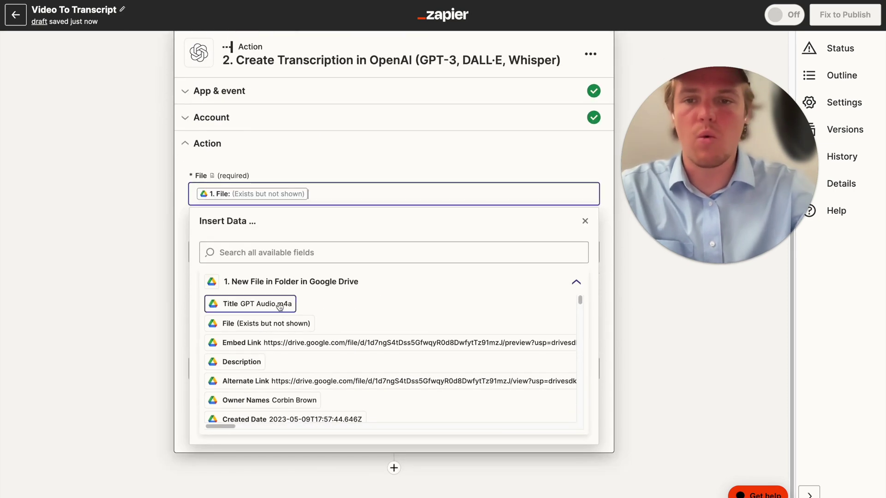
left_click(137, 254)
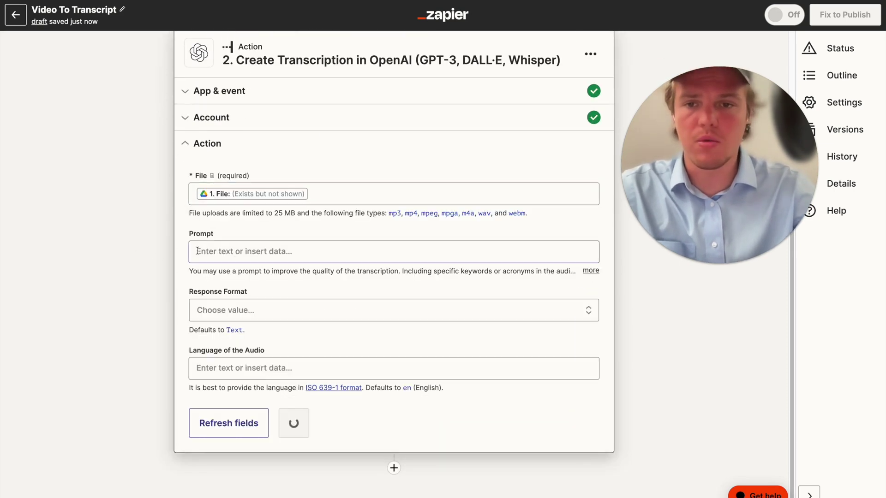
scroll(277, 222, "up", 2)
scroll(352, 196, "down", 3)
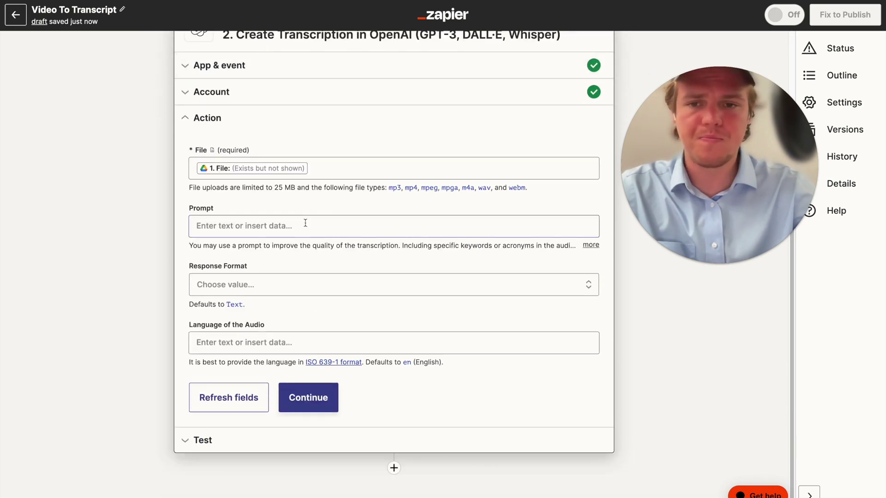
- Enter a Prompt stating that ChatGPT should be spelled "ChatGPT"
left_click(302, 224)
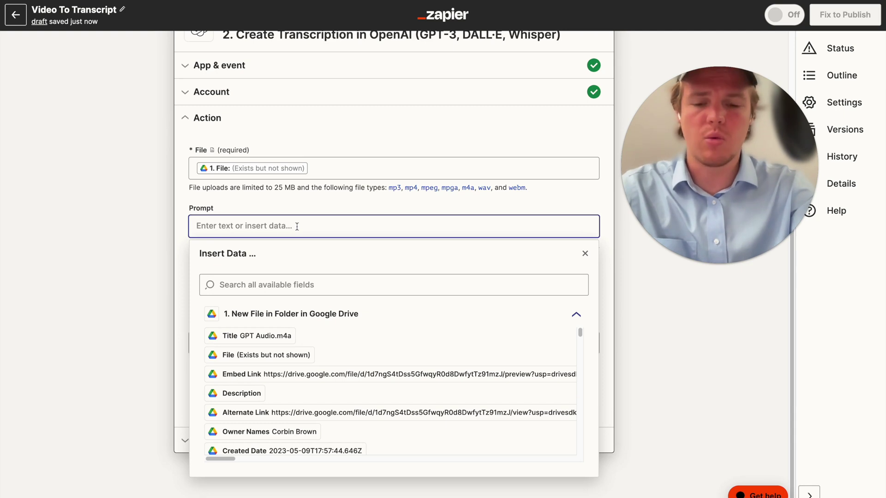
type("A")
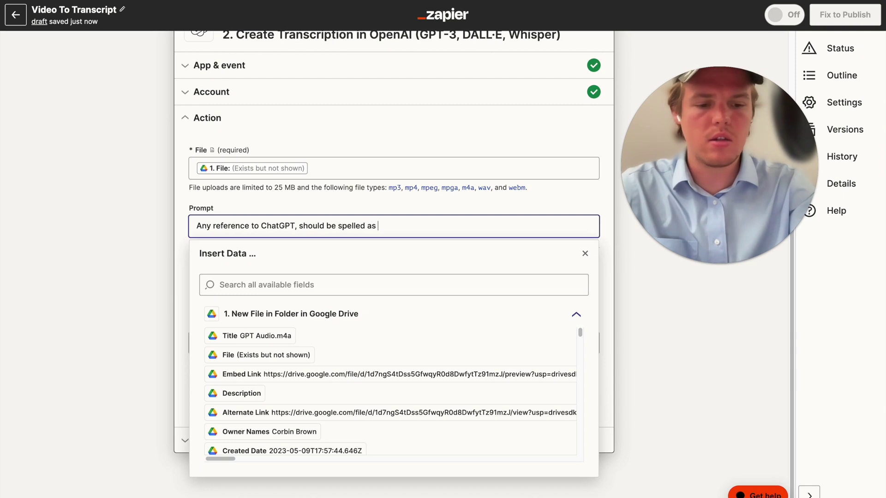
type("GPT\"")
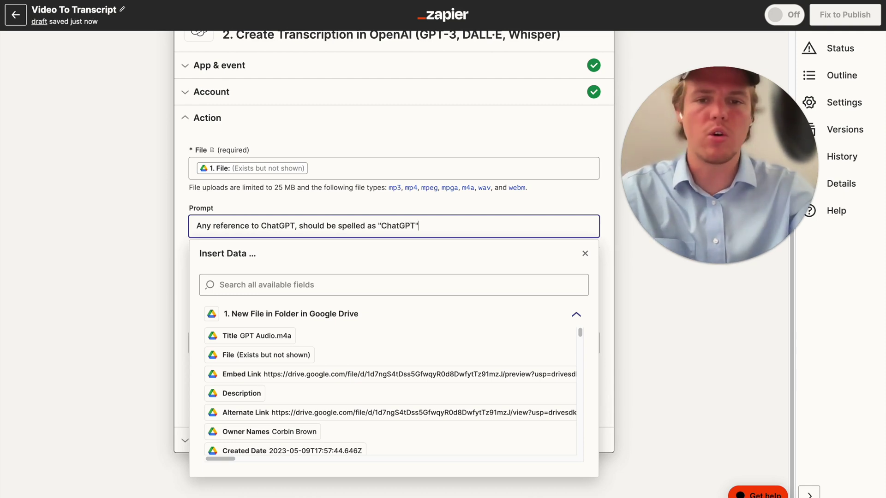
left_click(84, 225)
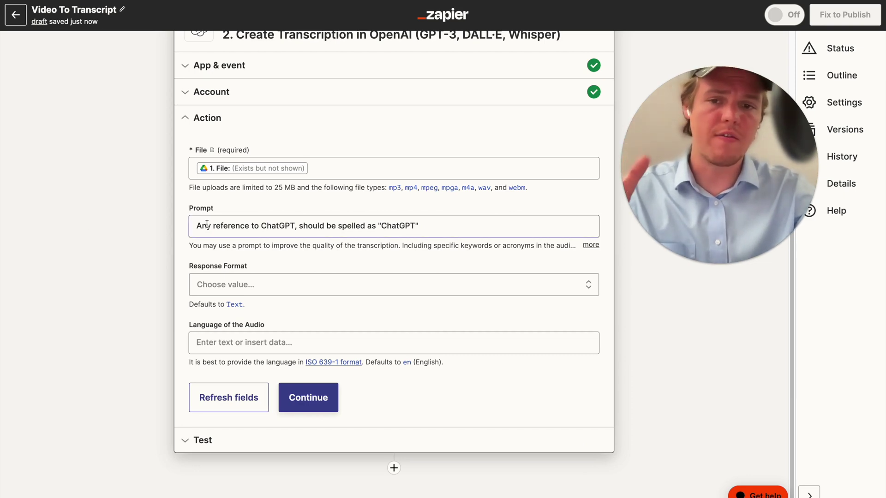
scroll(213, 231, "up", 2)
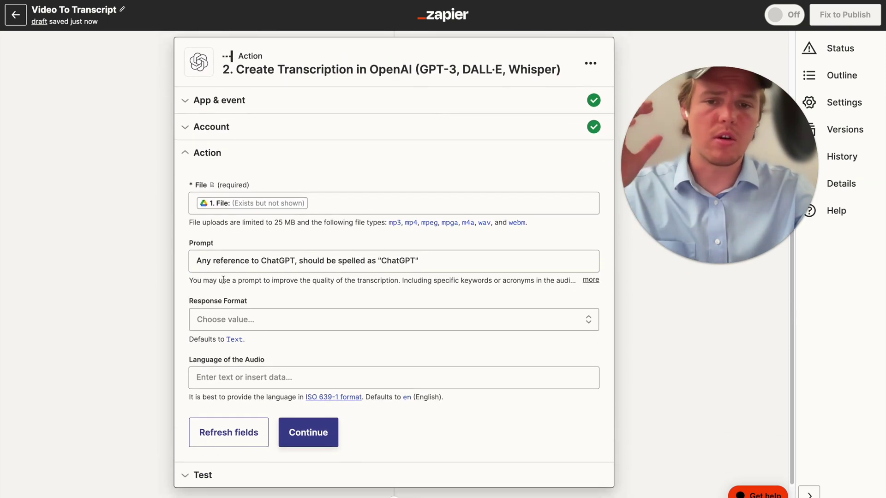
- Set the Response Format to SubRip Subtitle (SRT)
scroll(223, 280, "down", 1)
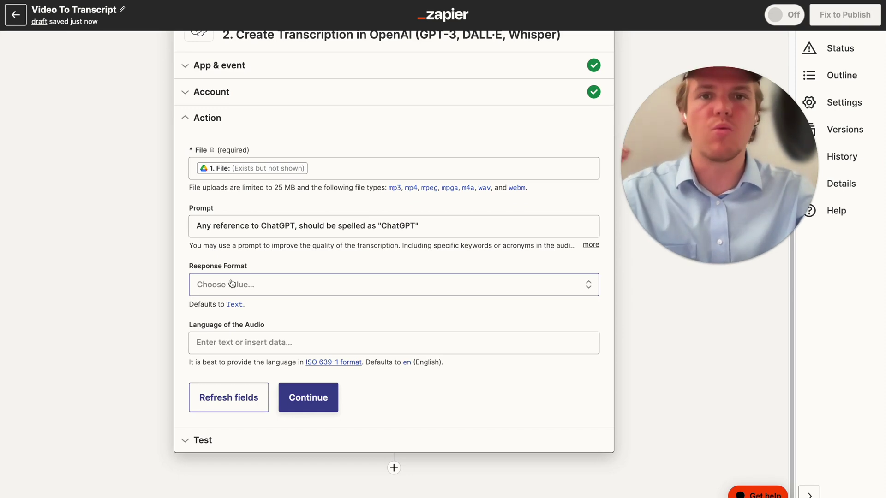
left_click(306, 282)
scroll(277, 369, "down", 2)
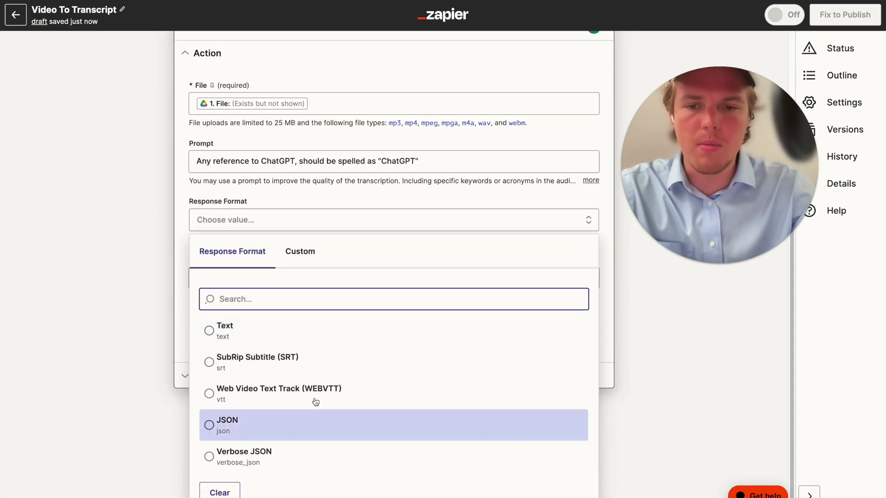
left_click(305, 362)
- Set the audio language to en and check the ISO 639-1 code list
left_click(252, 351)
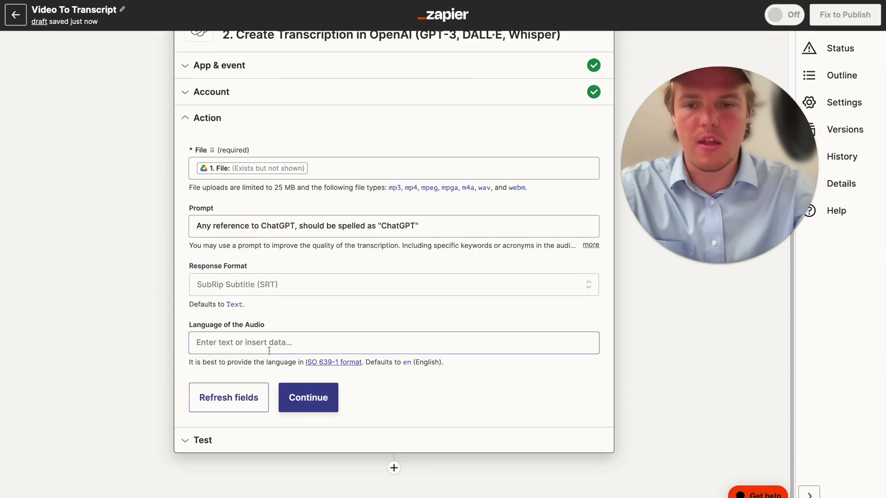
type("en")
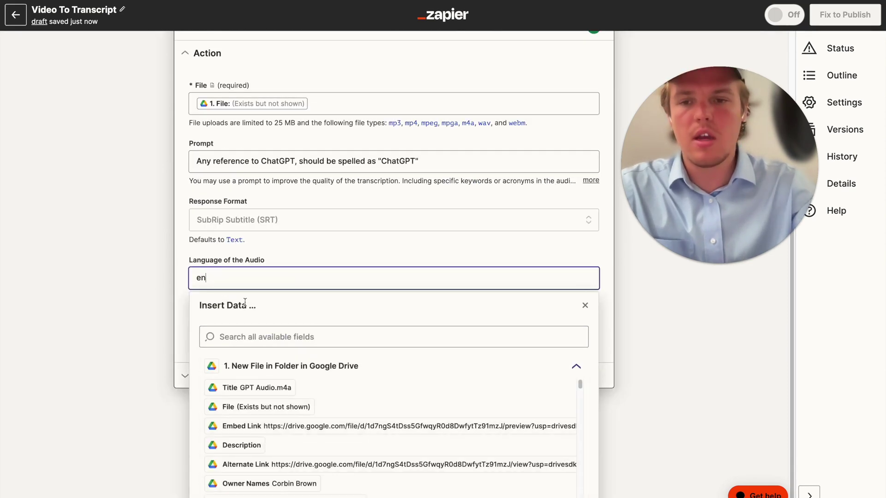
key("Tab")
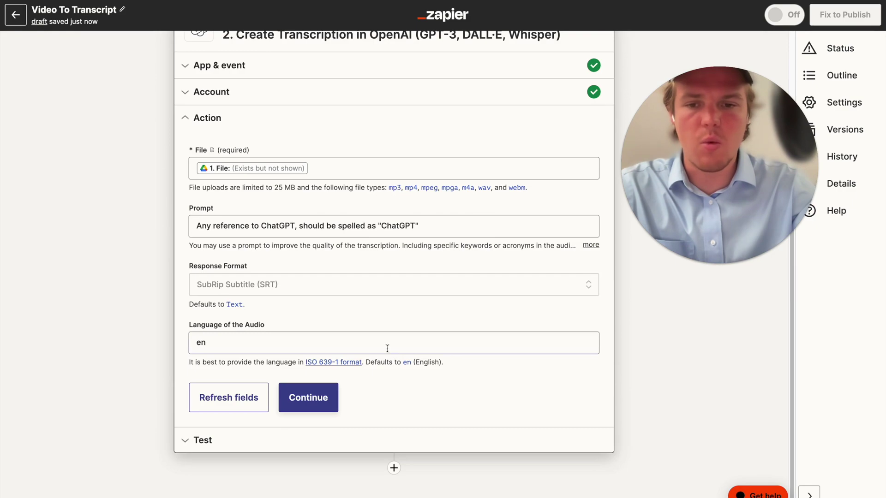
left_click(354, 363)
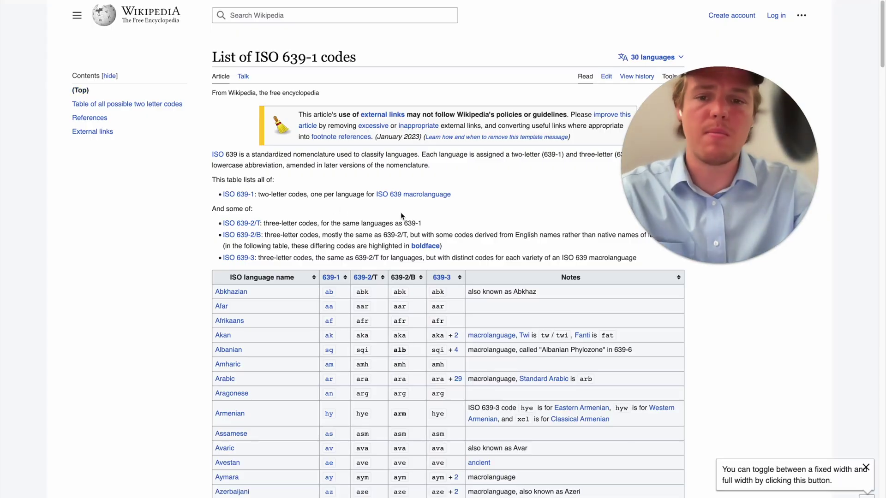
scroll(400, 212, "down", 12)
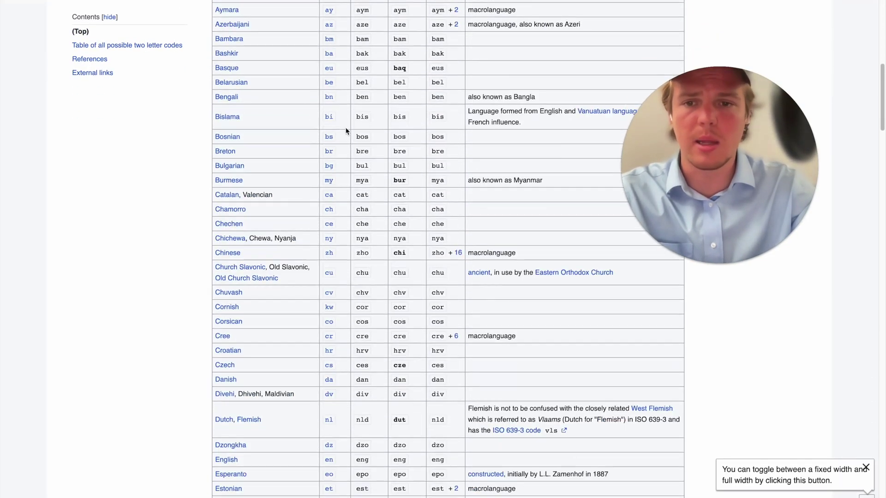
scroll(346, 132, "down", 8)
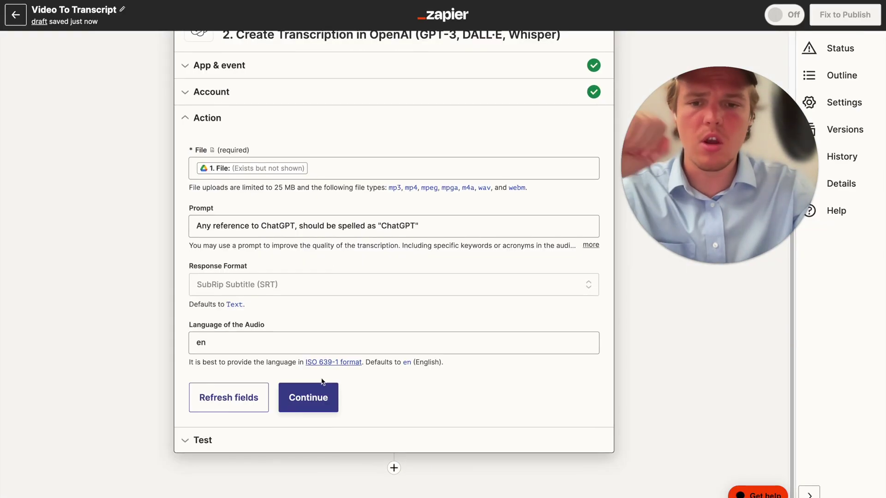
- Test the Whisper action and review the returned timestamped SRT transcript
left_click(307, 401)
left_click(305, 410)
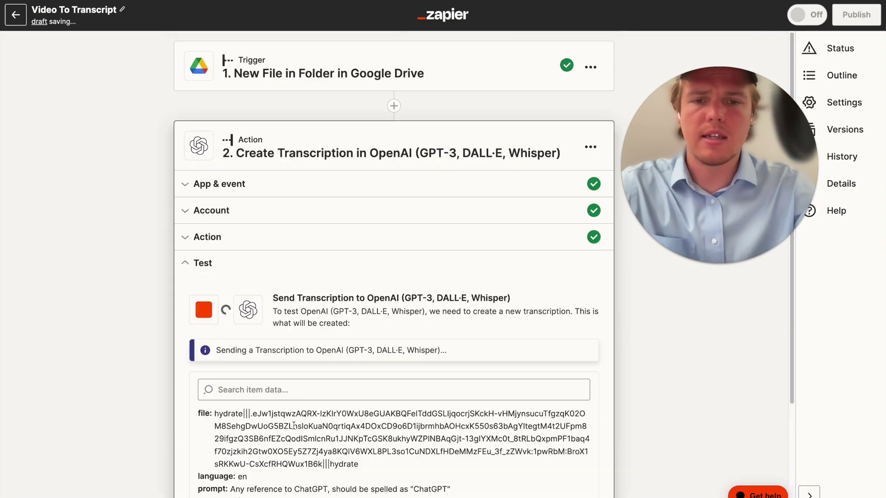
scroll(357, 276, "down", 3)
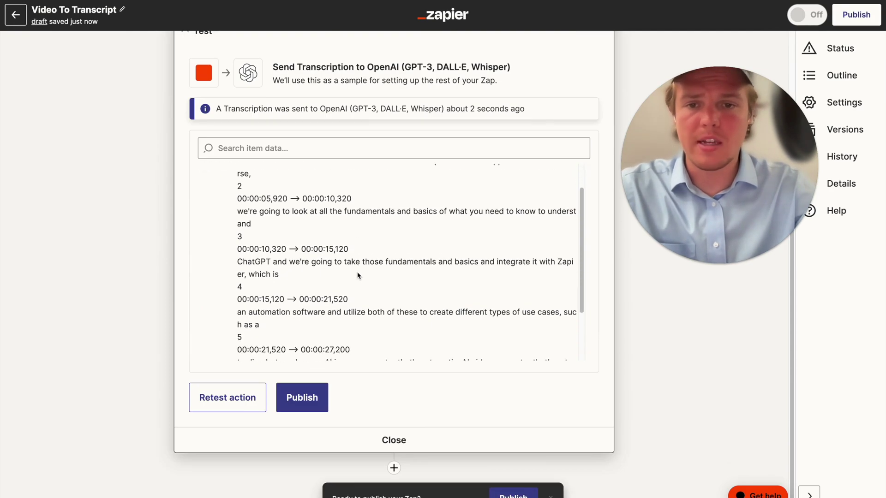
scroll(357, 273, "up", 3)
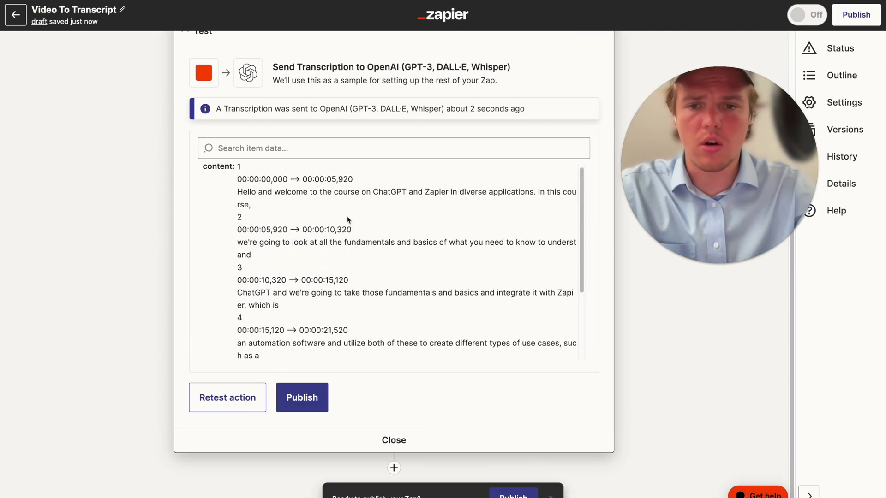
scroll(356, 272, "down", 3)
scroll(364, 259, "up", 3)
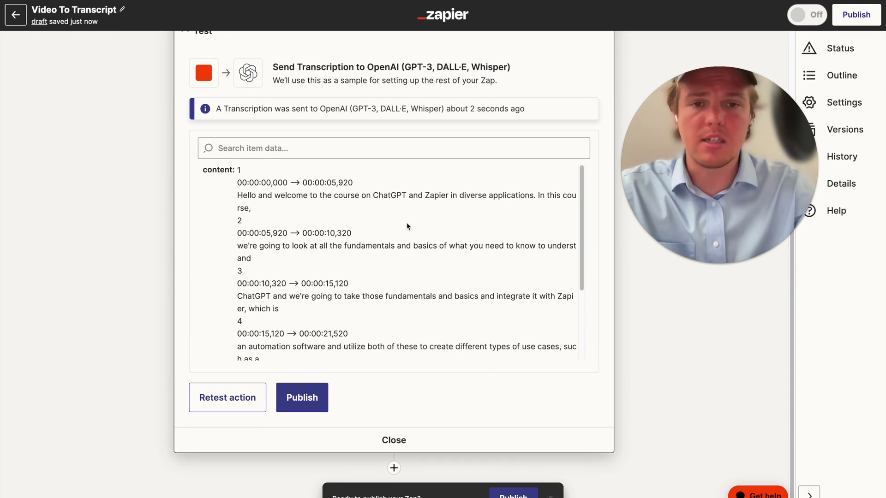
scroll(423, 260, "down", 3)
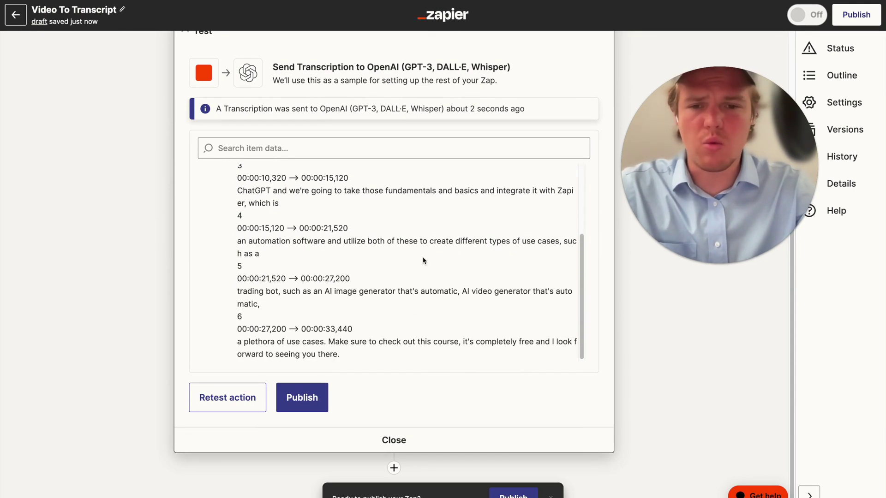
scroll(423, 261, "up", 3)
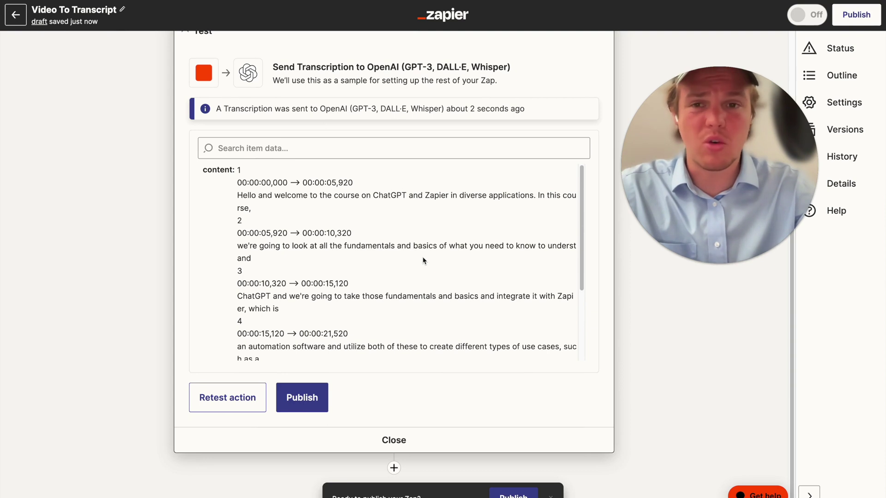
scroll(423, 261, "up", 2)
scroll(423, 261, "down", 5)
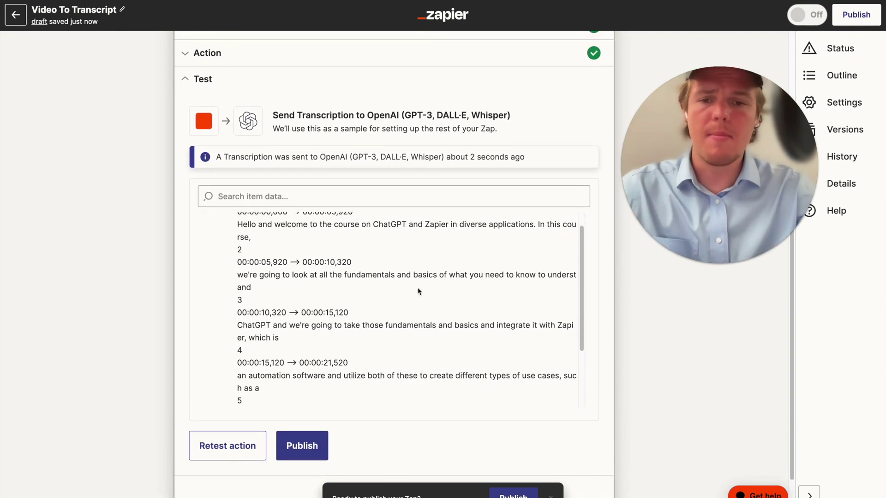
scroll(417, 288, "down", 1)
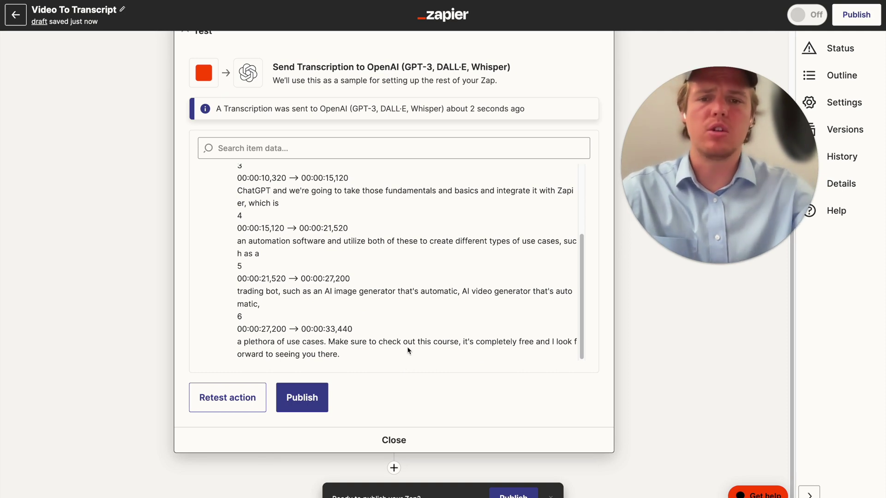
left_click(393, 468)
- Add a Google Docs Append Text to Document step using the Courses Google Docs account
left_click(396, 286)
type("google")
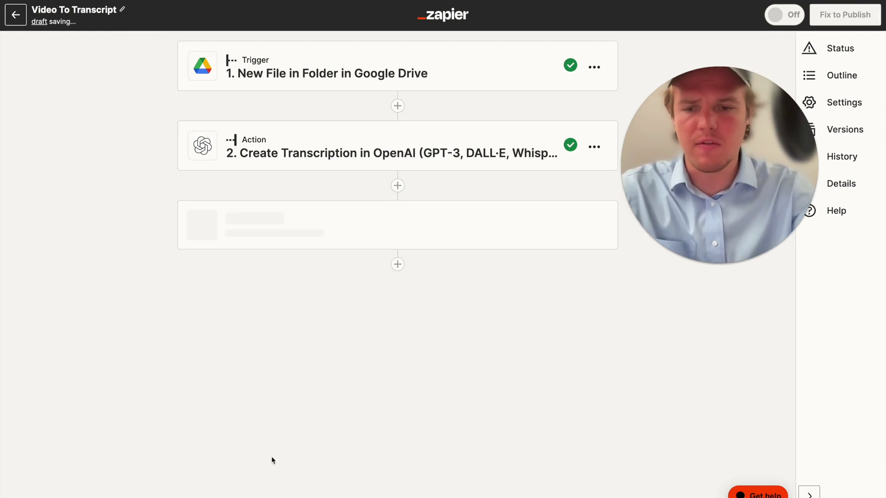
left_click(344, 265)
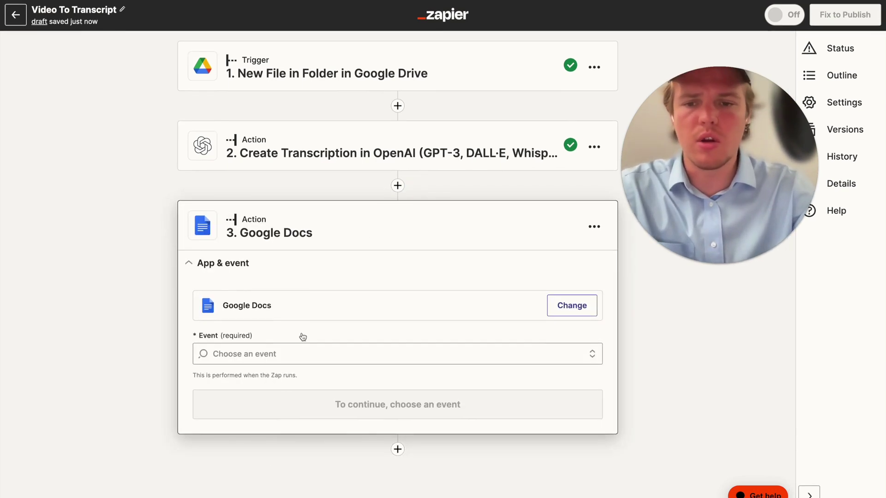
left_click(310, 353)
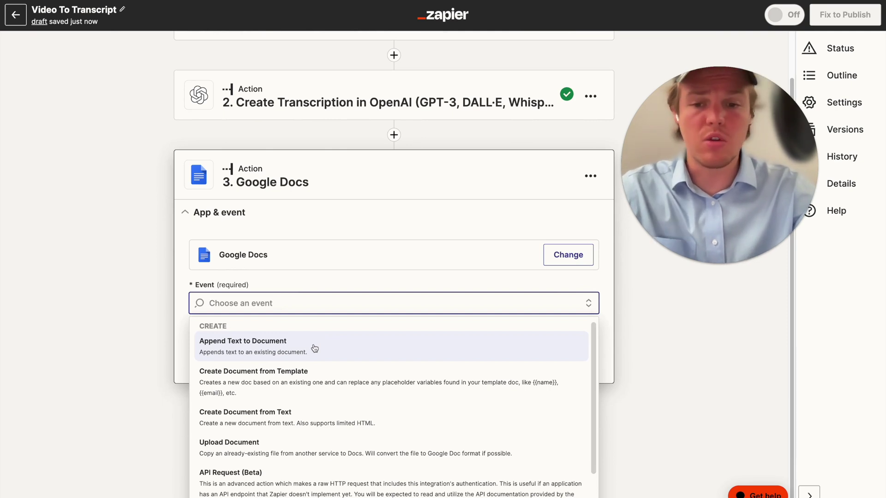
left_click(315, 348)
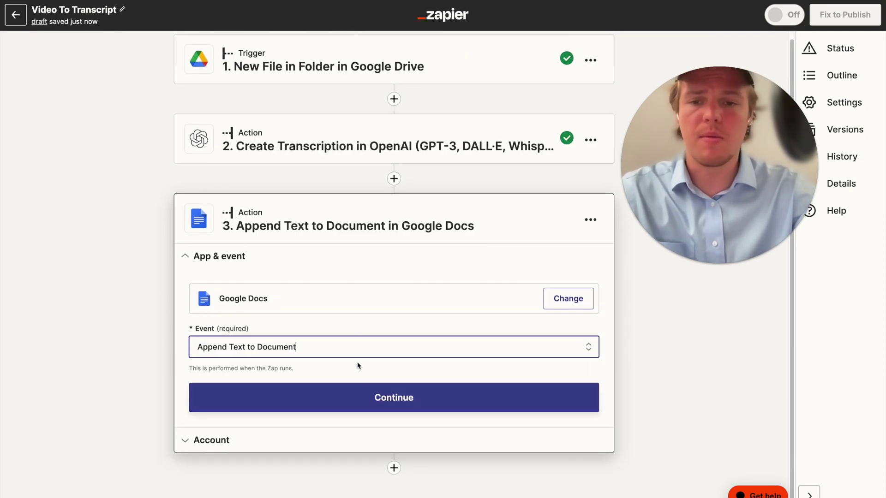
left_click(352, 398)
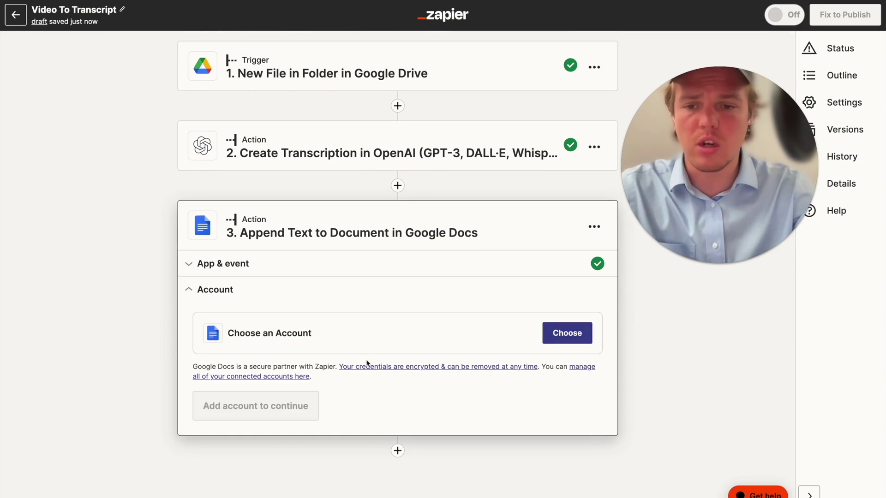
left_click(564, 338)
left_click(290, 424)
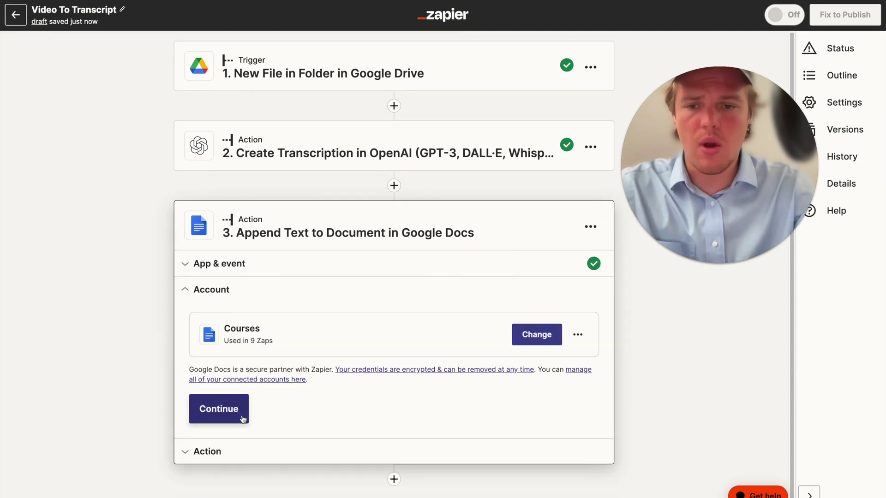
left_click(242, 419)
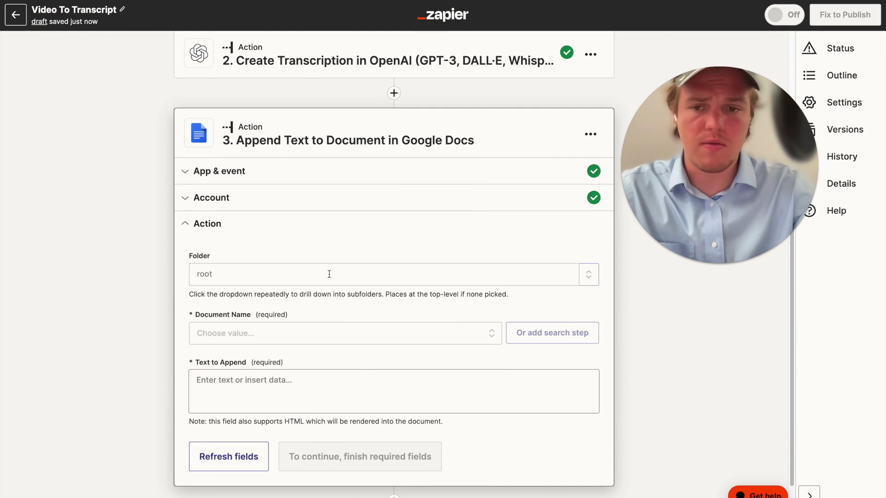
- Choose Transcript Example as the Google Doc to append to
left_click(329, 274)
left_click(217, 312)
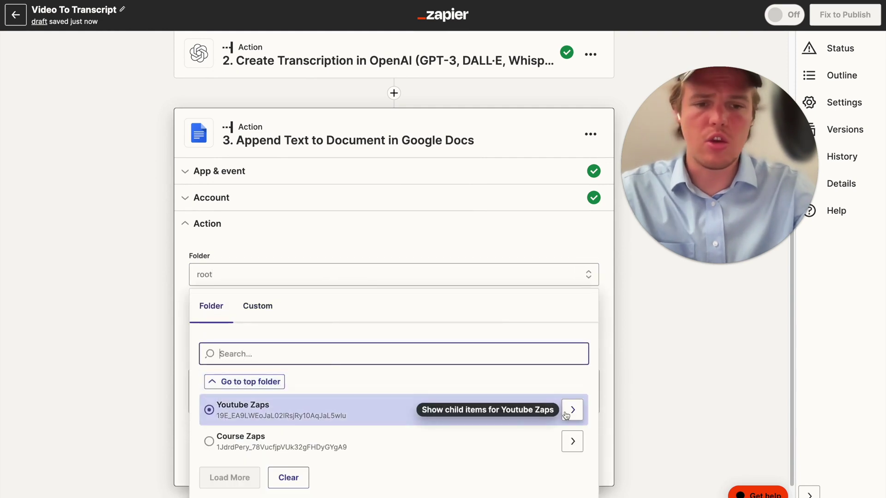
left_click(110, 320)
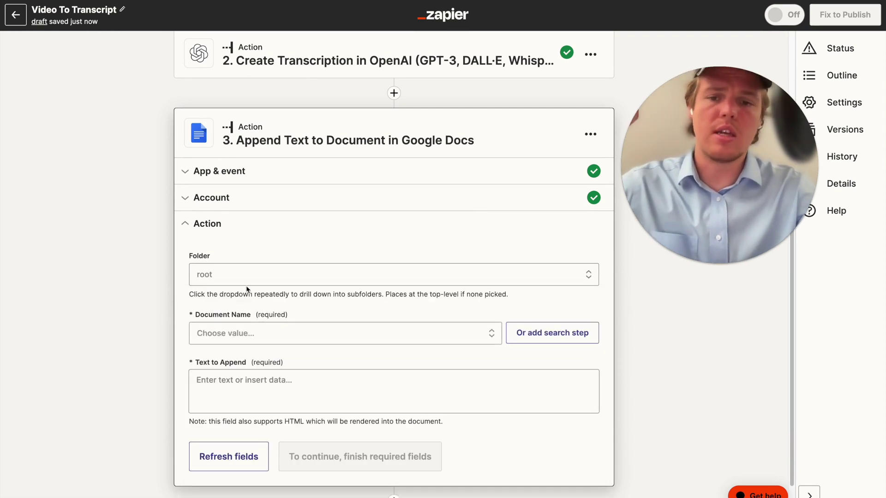
left_click(268, 277)
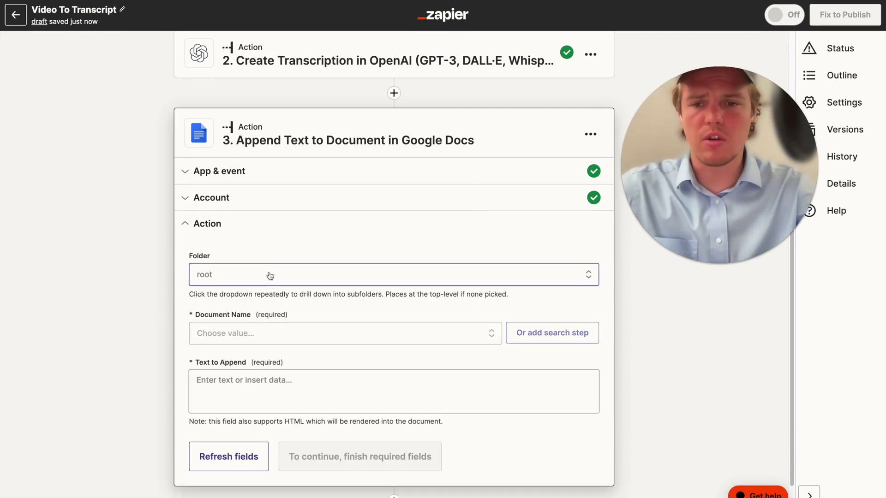
left_click(115, 331)
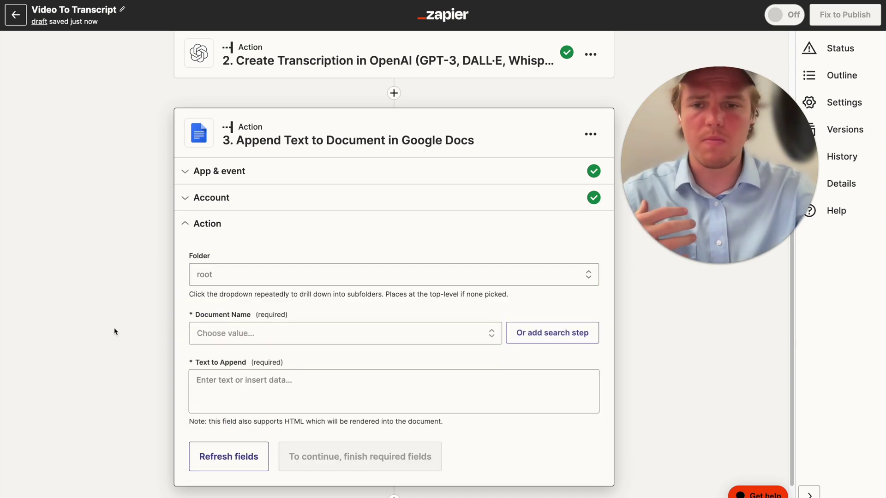
left_click(277, 337)
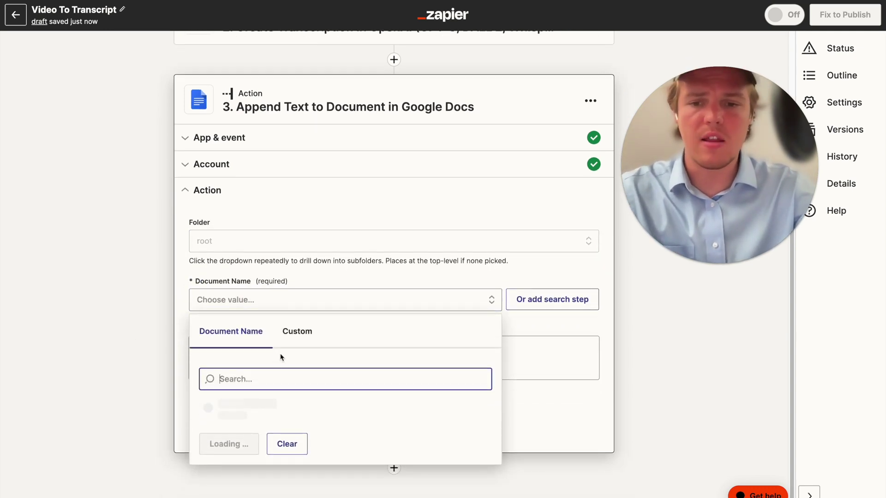
left_click(270, 406)
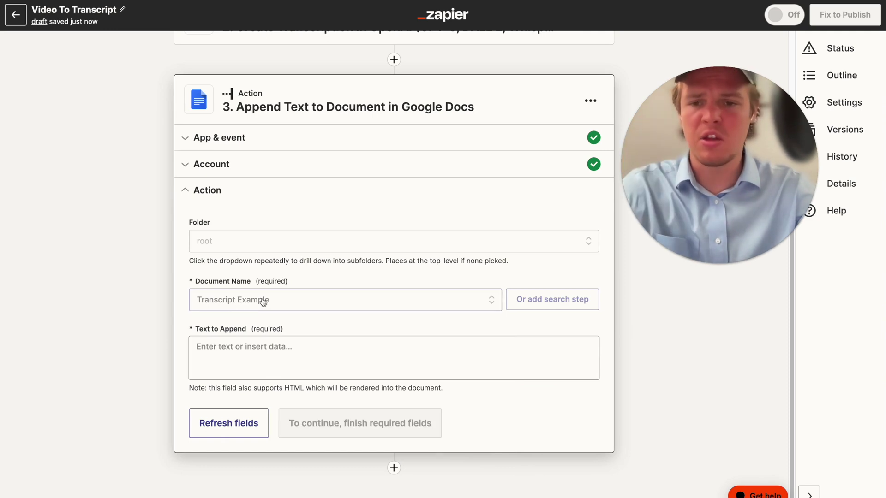
left_click(262, 302)
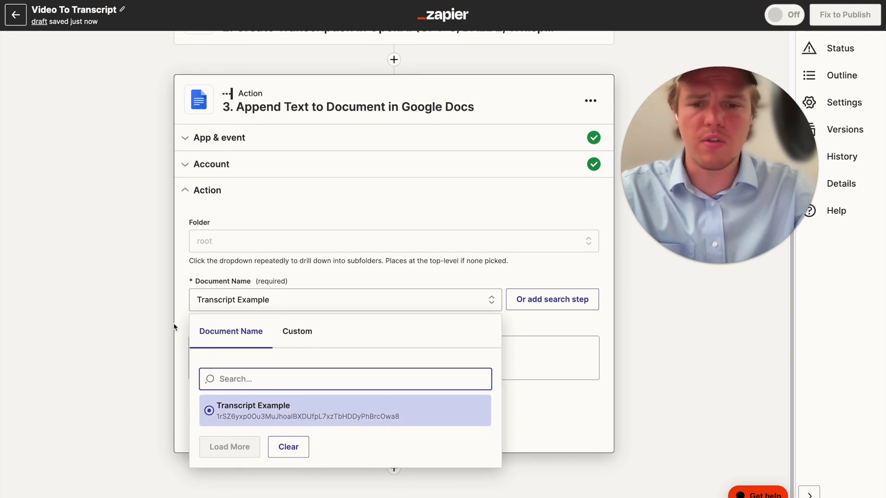
left_click(140, 300)
- Insert step 2's transcription Content as the text to append and run a test
left_click(252, 372)
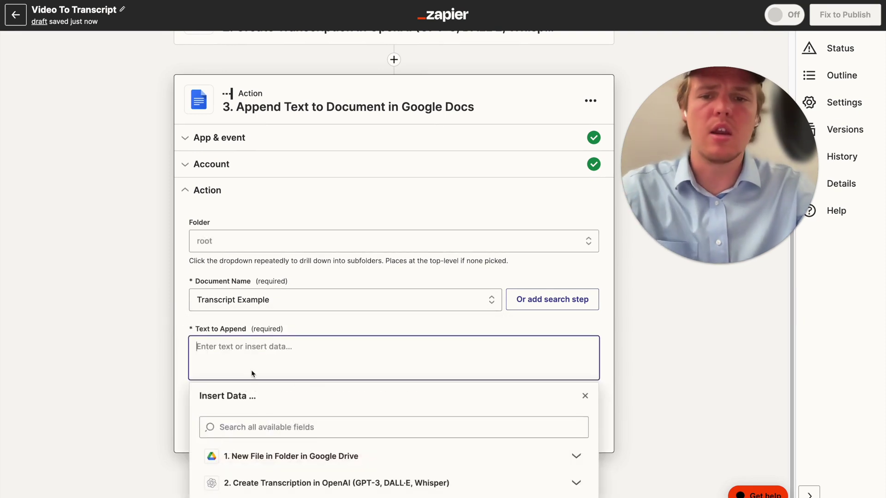
left_click(306, 483)
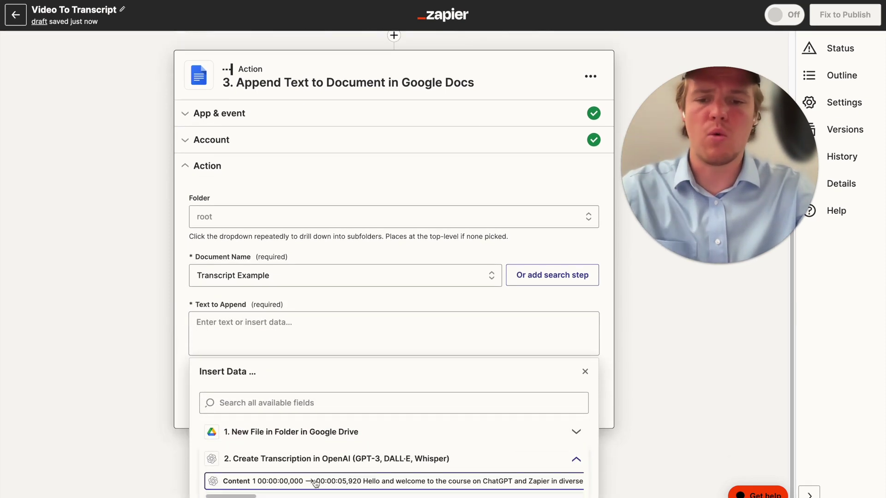
left_click(315, 482)
left_click(128, 364)
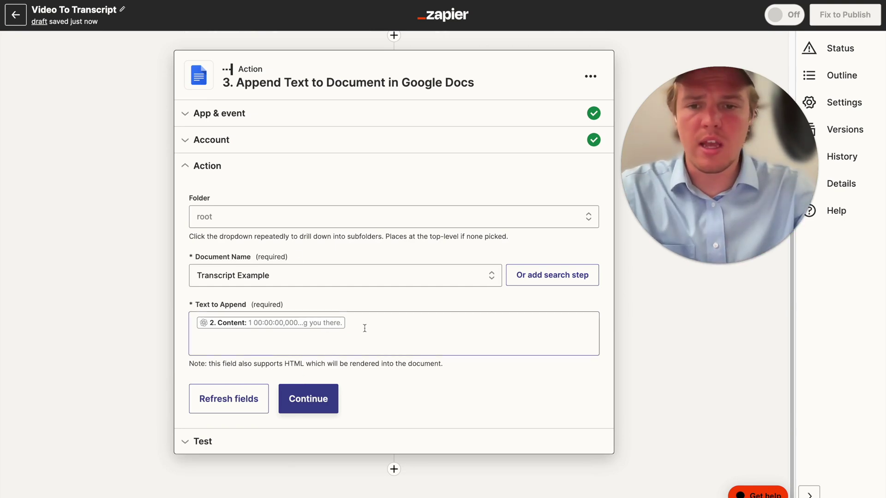
scroll(345, 321, "up", 3)
scroll(333, 175, "down", 3)
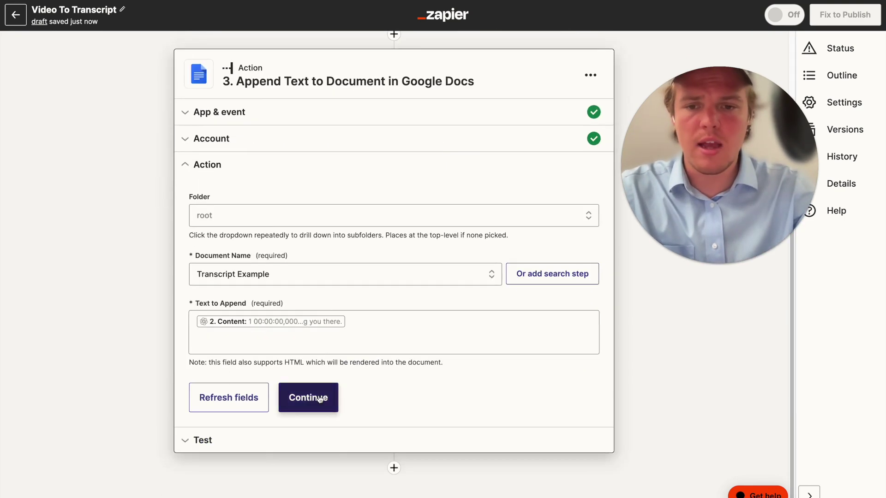
left_click(318, 399)
scroll(350, 395, "down", 5)
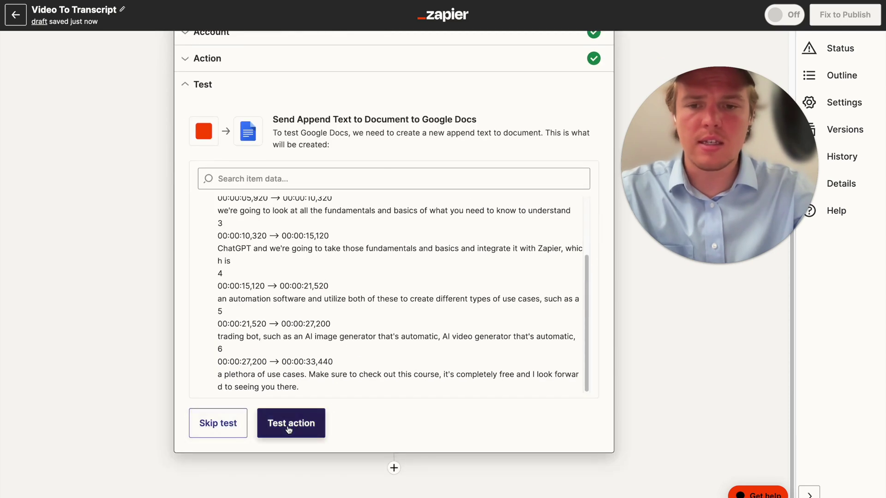
left_click(290, 423)
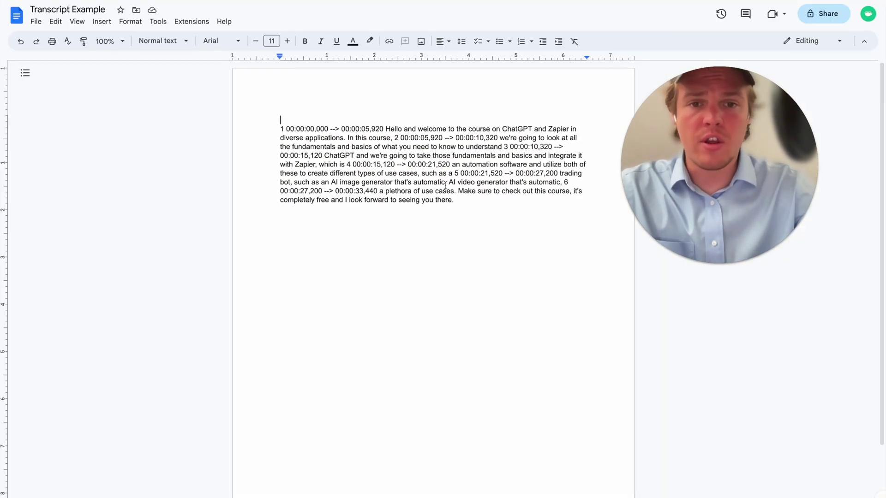
- Start entries 2 (00:00:05,920) and 3 (00:00:10,320) on new paragraphs
left_click(395, 138)
key("Return")
key("Return")
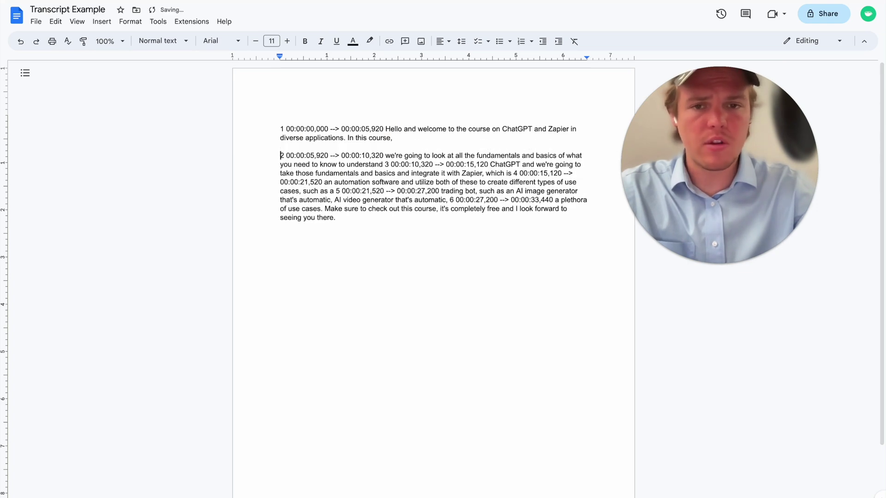
left_click(384, 165)
key("Return")
key("Return")
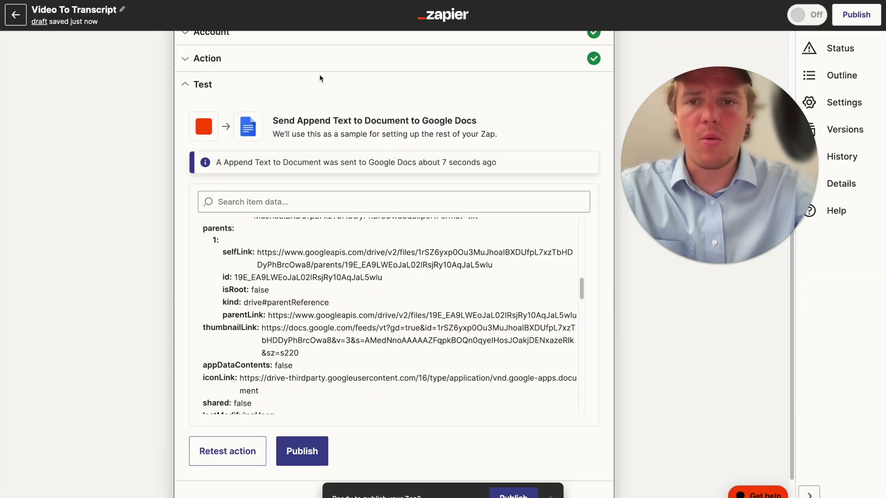
- Review step 3's action settings appending step 2's Content to Transcript Example in Youtube Zaps
left_click(319, 64)
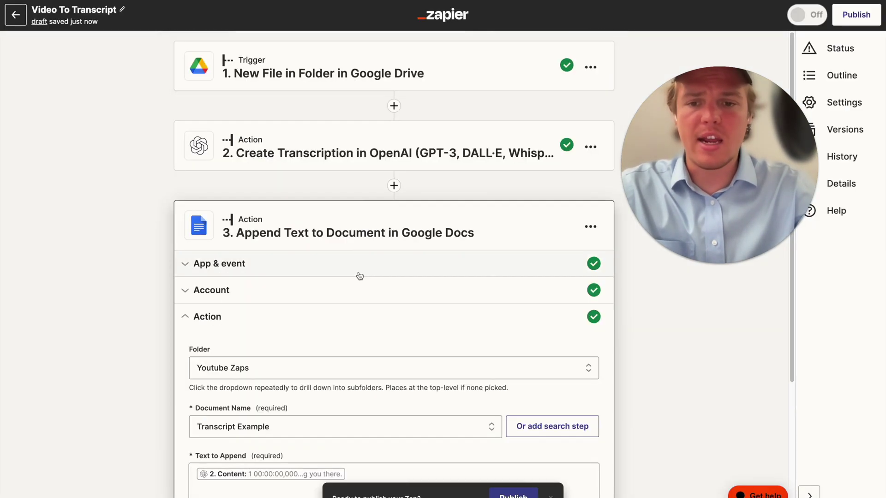
scroll(291, 208, "up", 1)
scroll(291, 208, "up", 4)
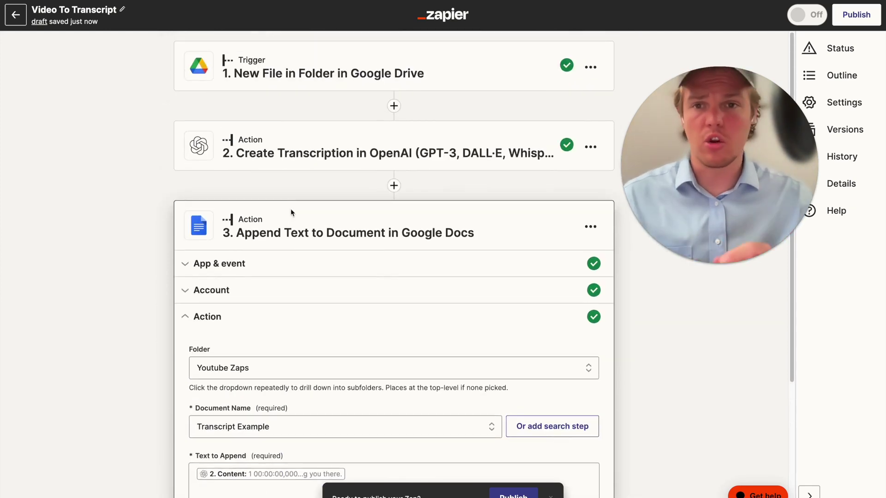
scroll(341, 212, "down", 4)
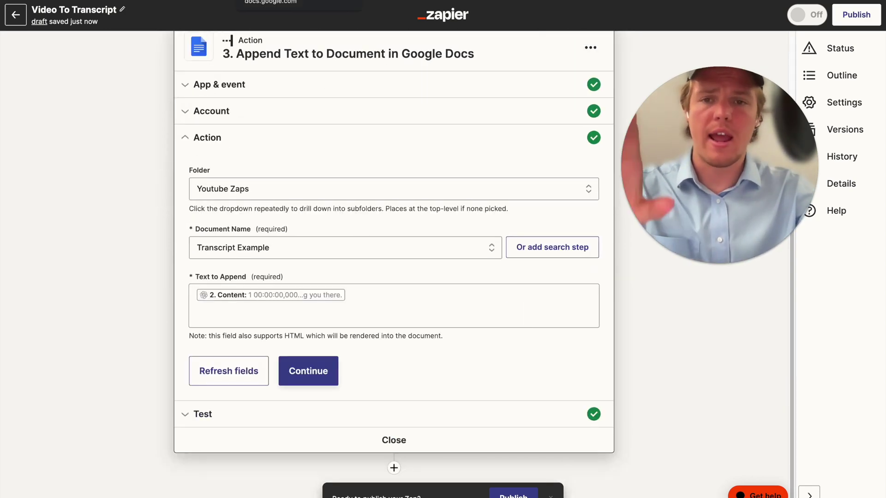
left_click(272, 1)
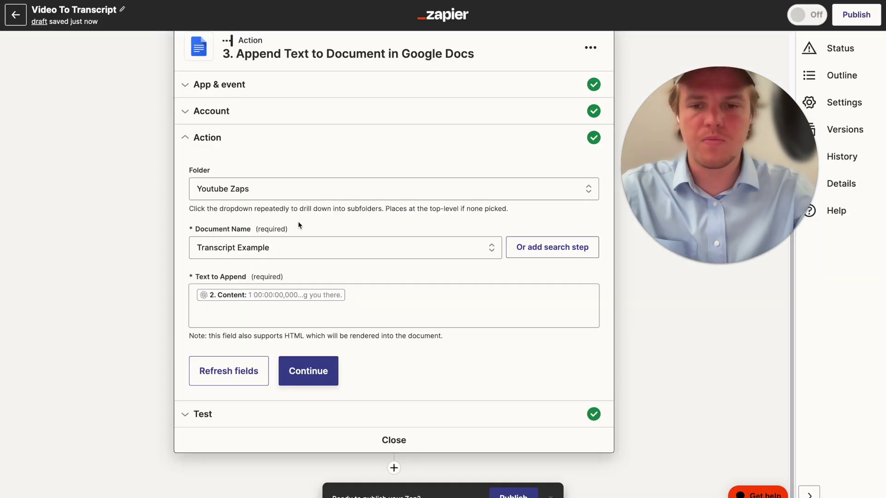
- Add a ChatGPT step with the Conversation event and the connected ChatGPT account confirmed
left_click(393, 468)
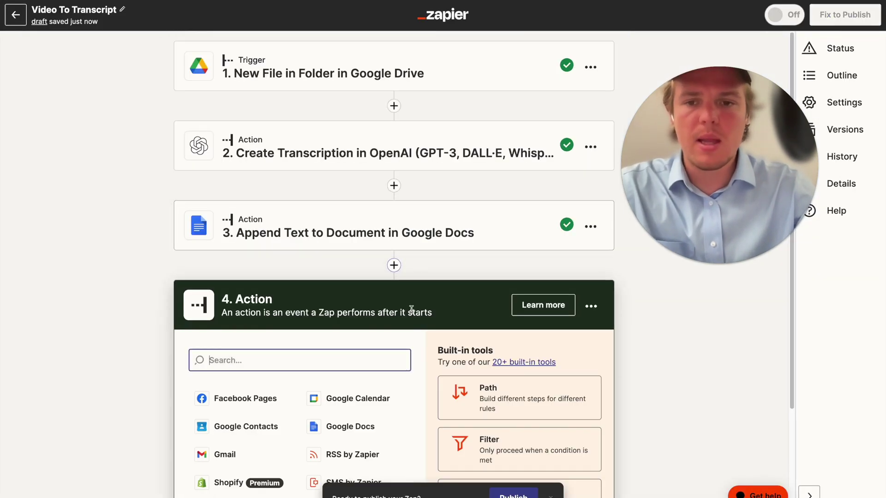
type("chat")
type("gpt")
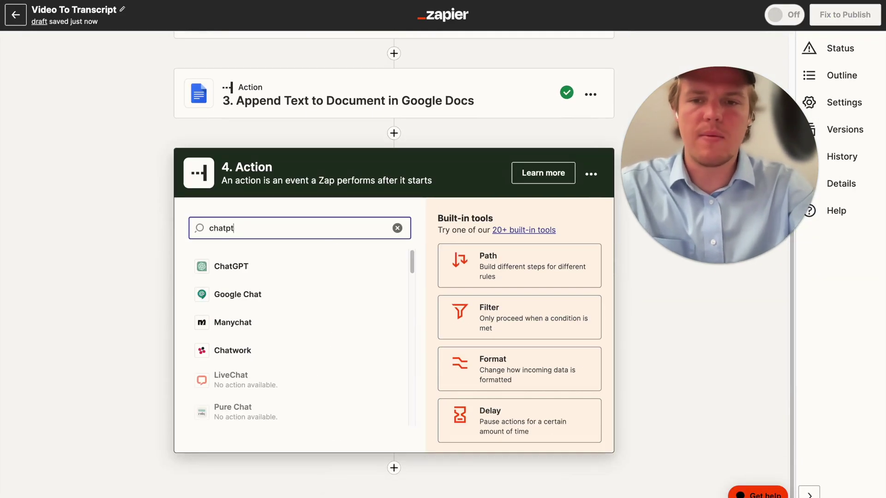
left_click(304, 266)
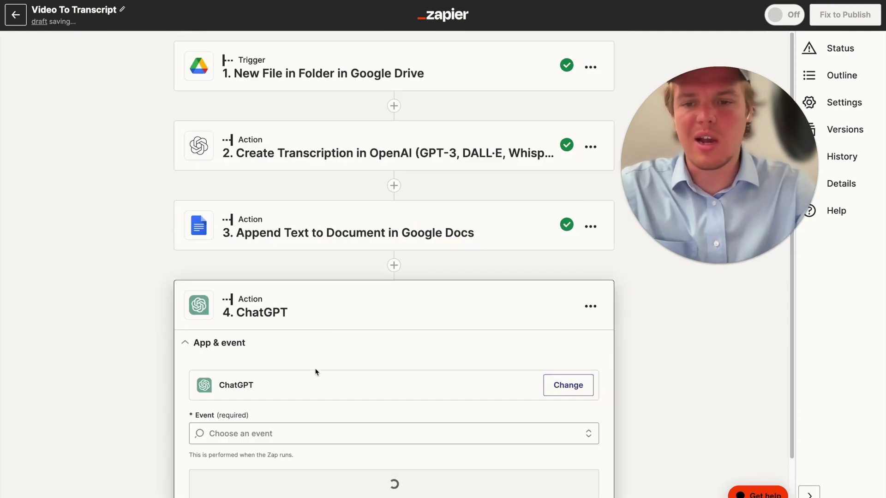
left_click(289, 371)
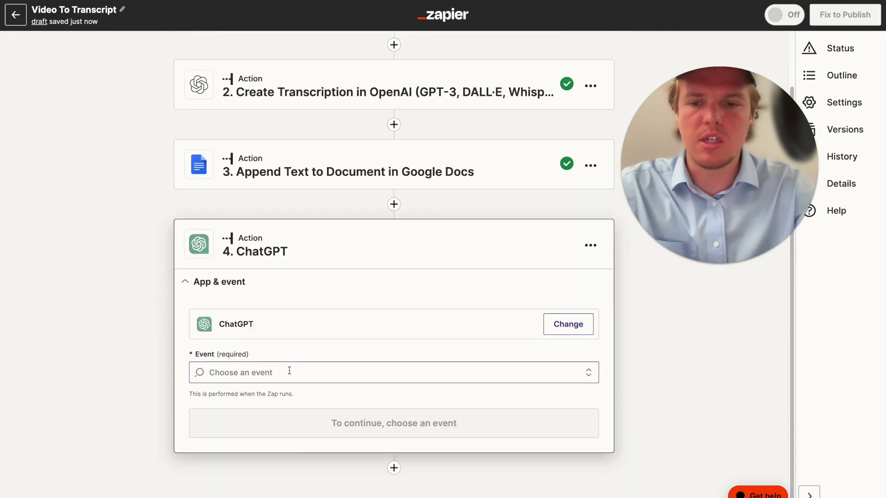
left_click(275, 409)
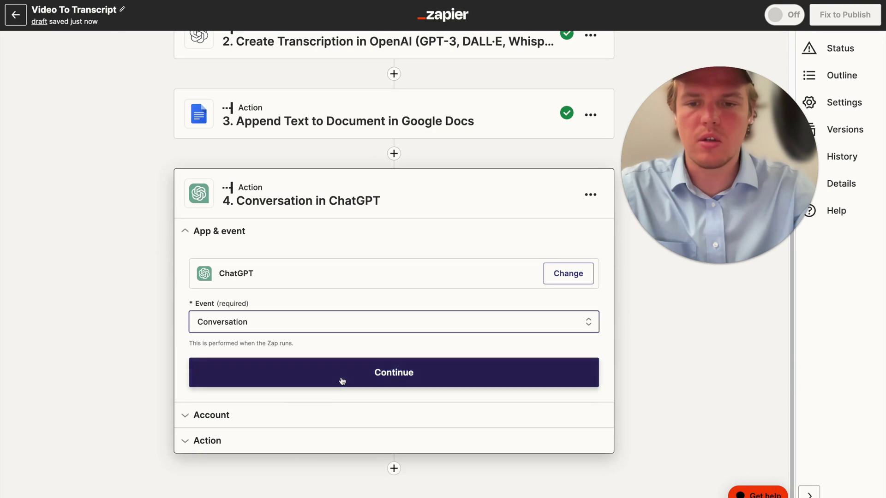
left_click(342, 381)
left_click(237, 397)
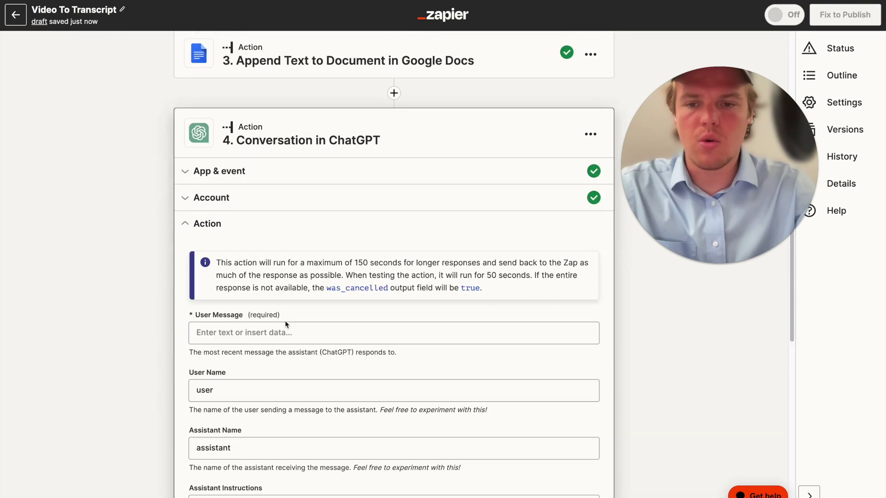
left_click(309, 330)
- Write the user message 'Based on this youtube transcript:' + 2. Content + 'Generate a youtube title and description.'
scroll(309, 329, "down", 5)
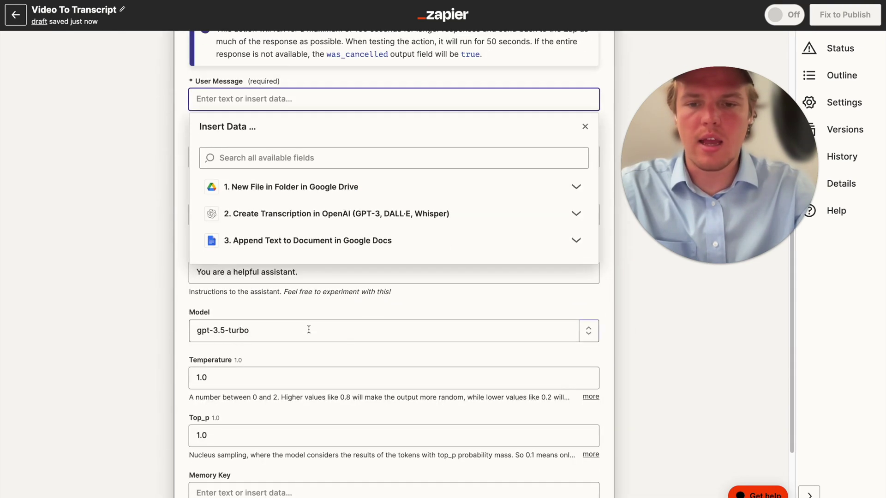
left_click(347, 216)
left_click(351, 235)
left_click(171, 226)
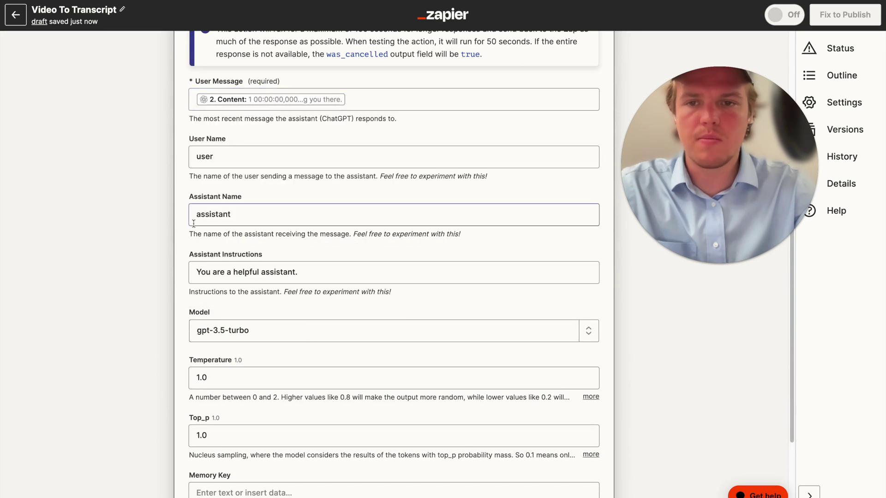
left_click(199, 104)
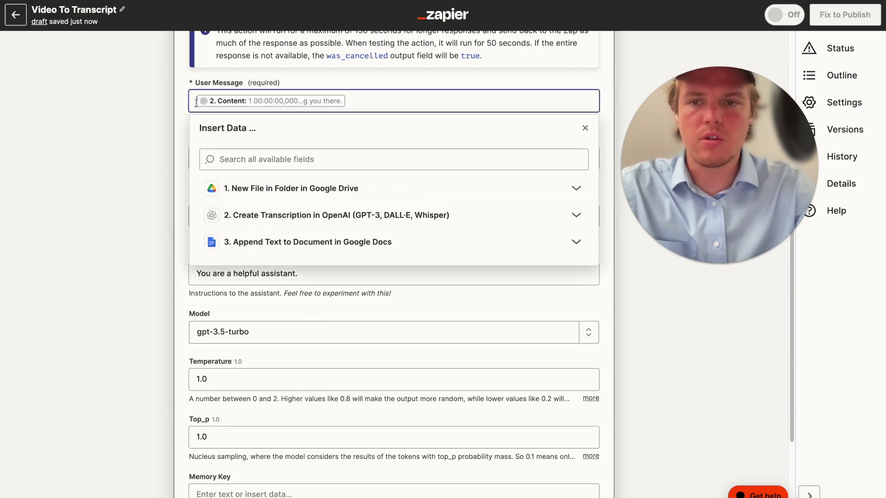
type("Base")
type("d on this youtu")
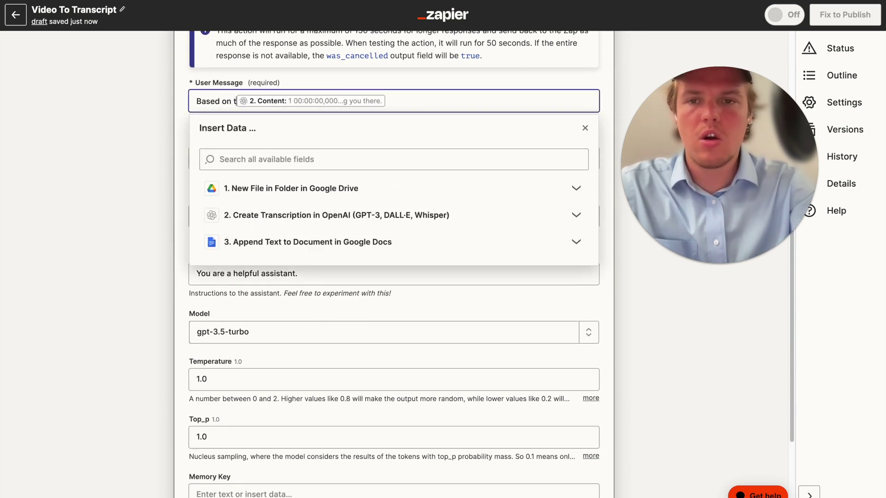
type("be tr")
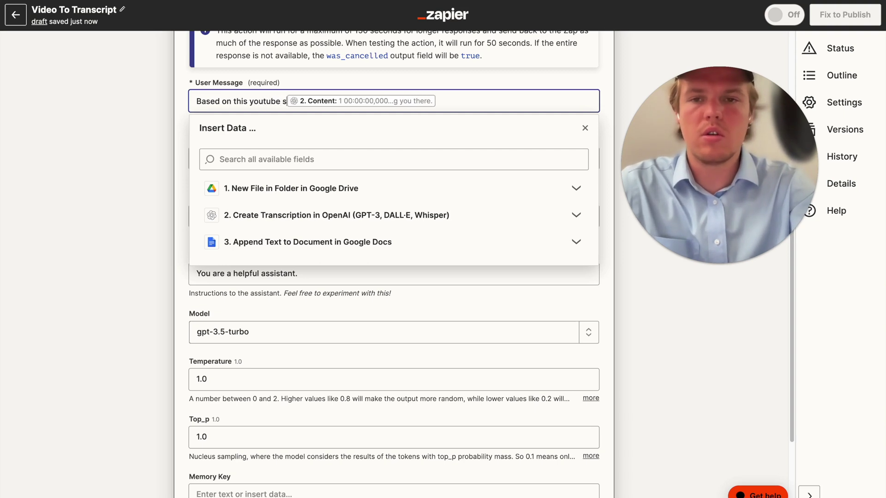
type("anscript")
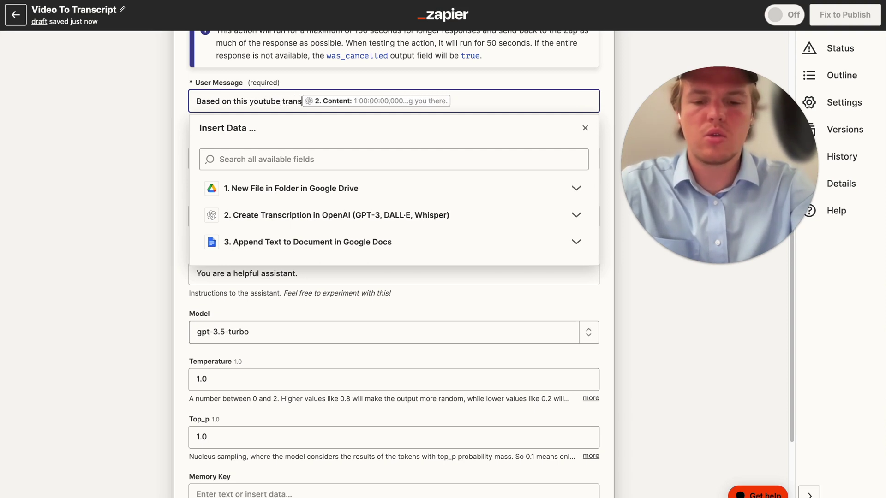
type(":")
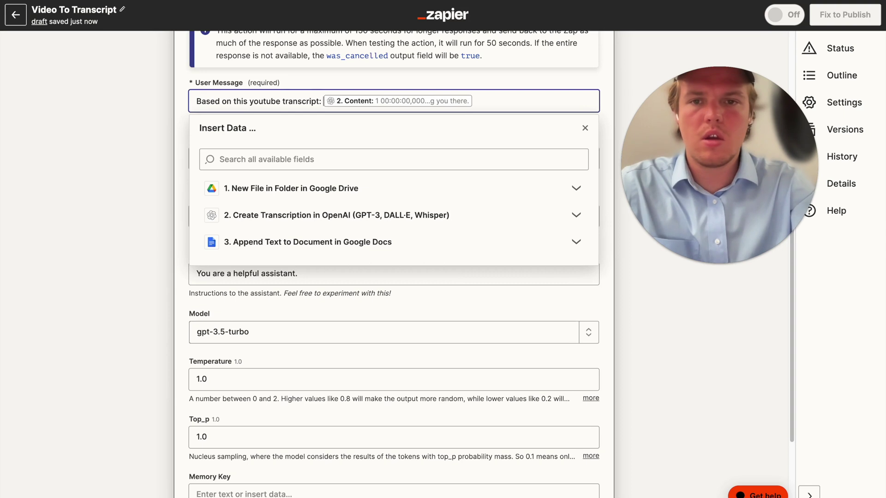
left_click(498, 96)
key("Return")
key("Return")
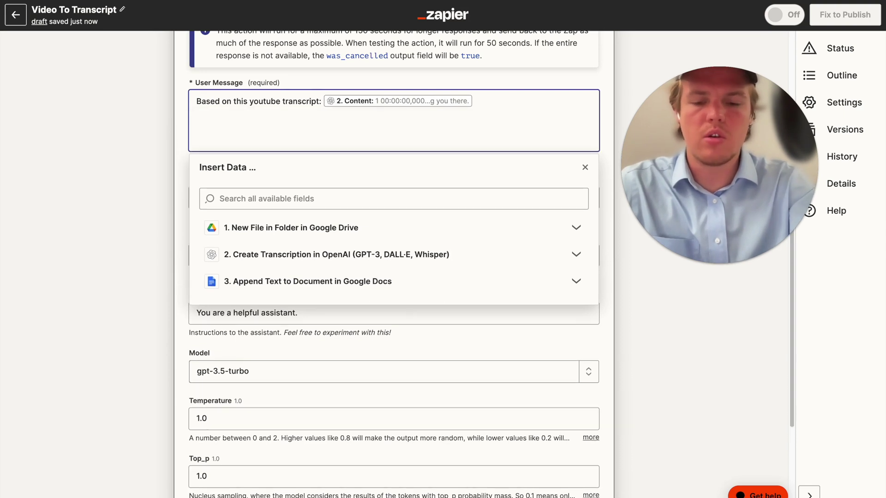
type("Generate a ")
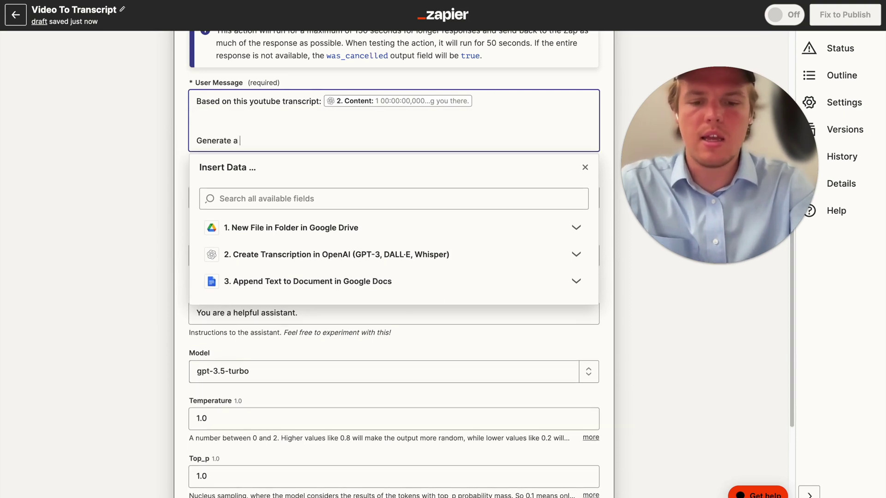
type("youtube title and")
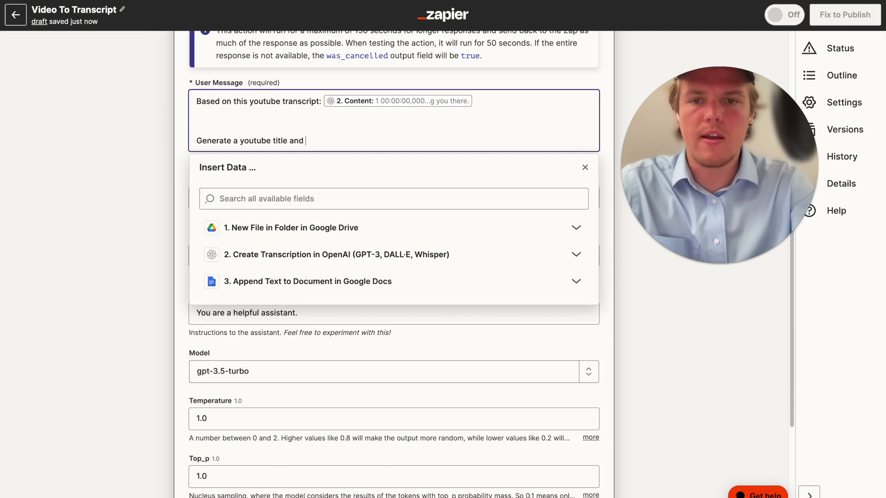
type(" description.")
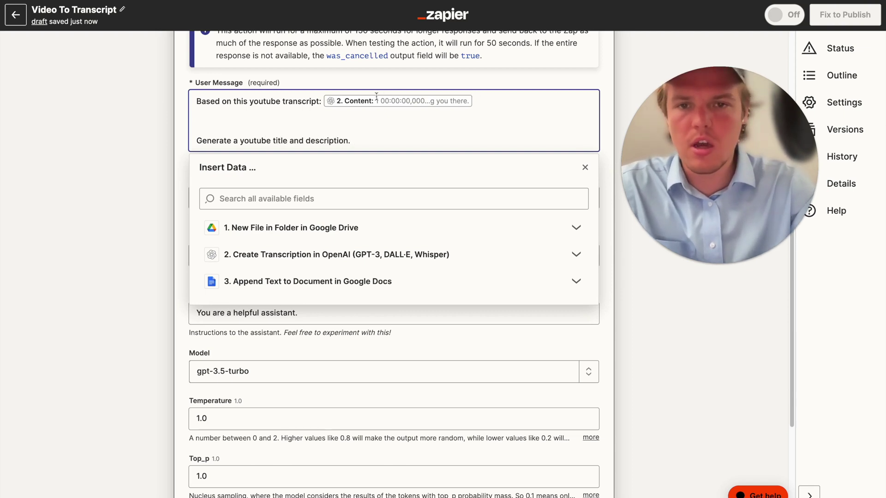
left_click(353, 115)
key("BackSpace")
left_click(148, 158)
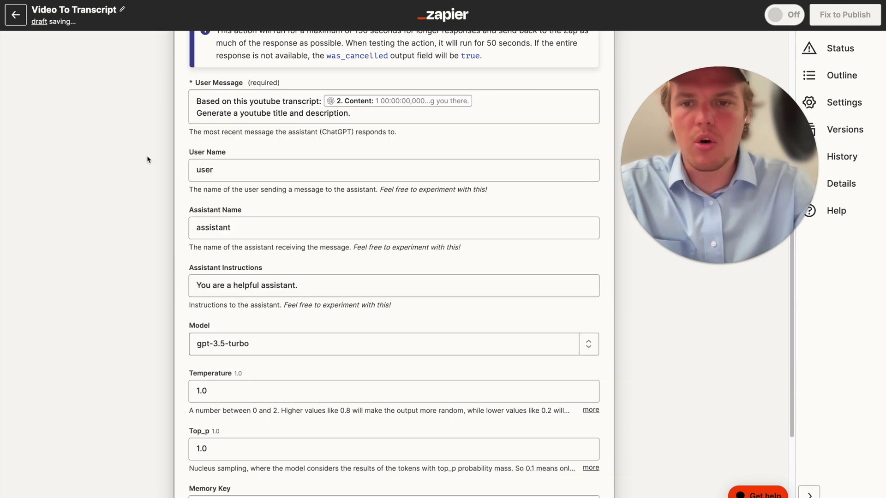
- Set the ChatGPT model to gpt-4 and run the step's test
scroll(571, 208, "down", 5)
left_click(586, 191)
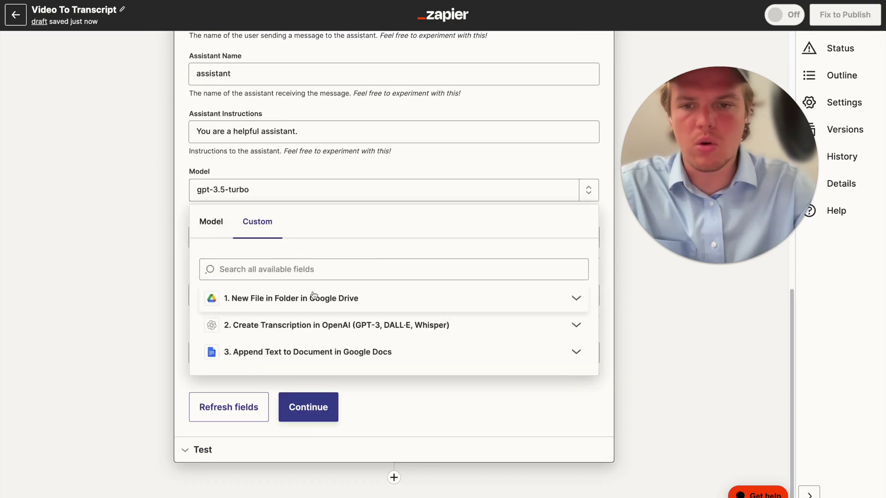
left_click(210, 221)
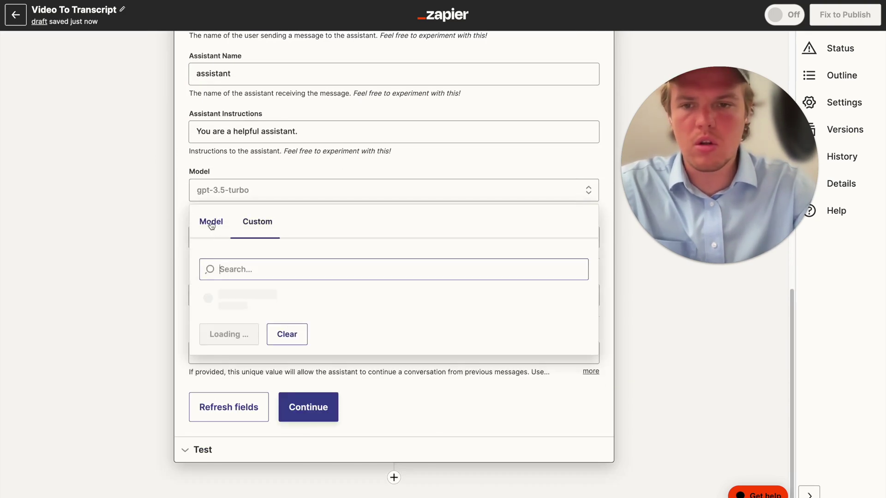
left_click(235, 305)
scroll(137, 228, "up", 5)
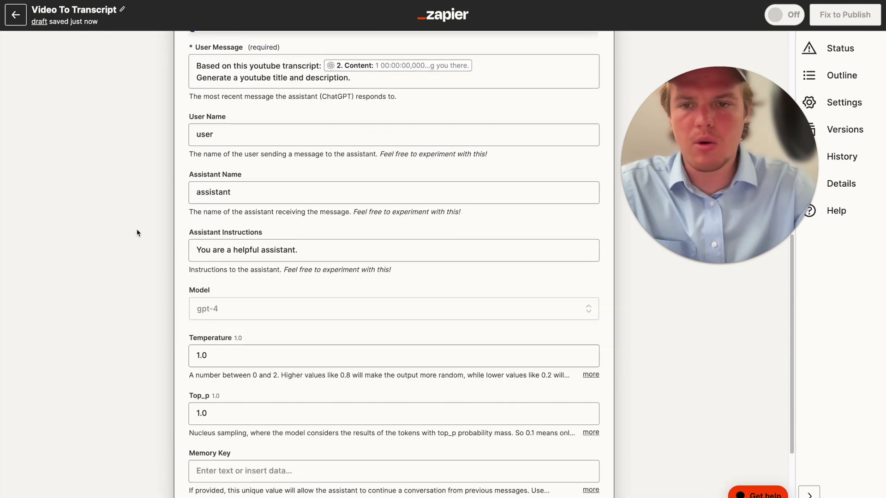
scroll(137, 233, "down", 10)
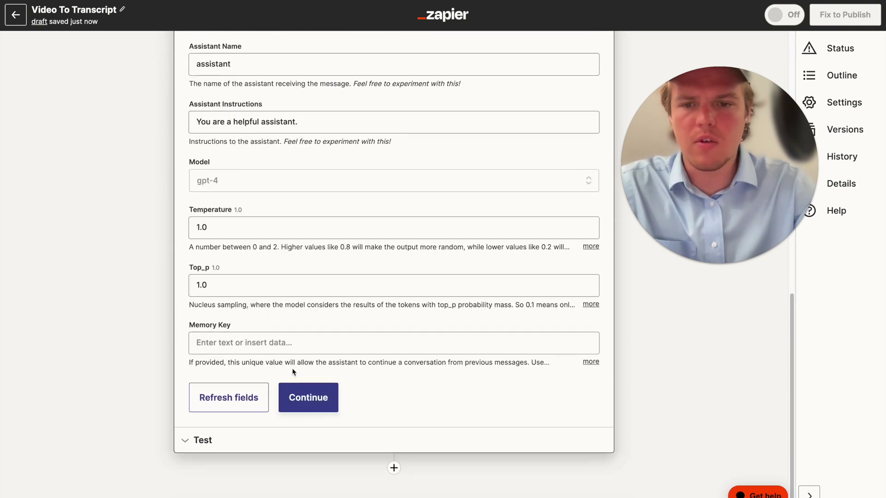
left_click(292, 394)
left_click(305, 420)
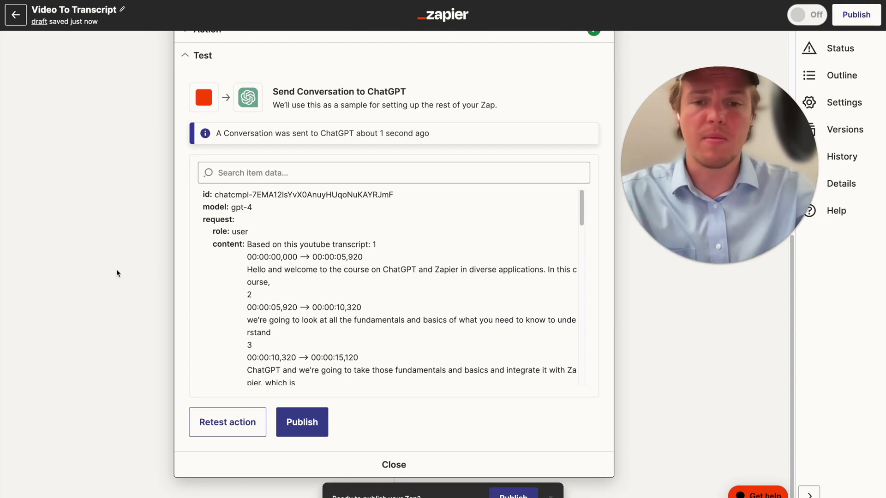
- Read the generated YouTube title and description in the test result, then add a fifth step
scroll(272, 302, "down", 2)
scroll(322, 302, "down", 15)
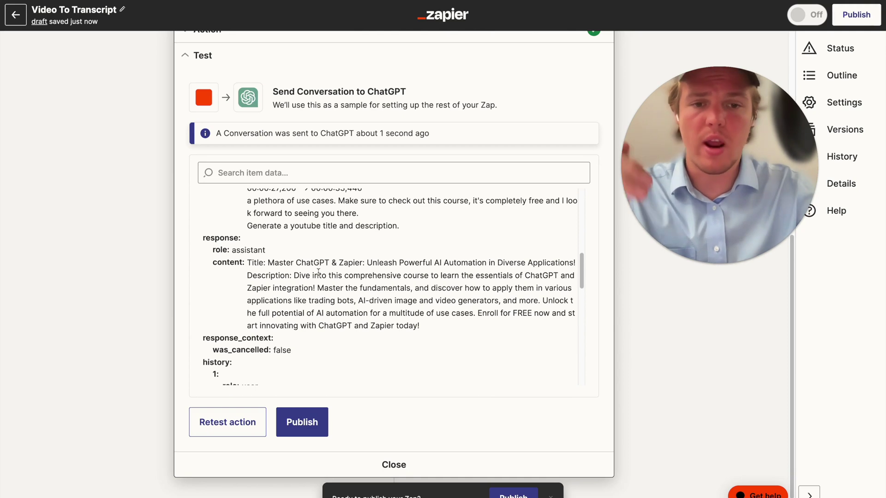
scroll(319, 272, "down", 1)
left_click_drag(268, 249, 425, 251)
left_click_drag(293, 265, 445, 326)
left_click(445, 326)
scroll(438, 313, "up", 12)
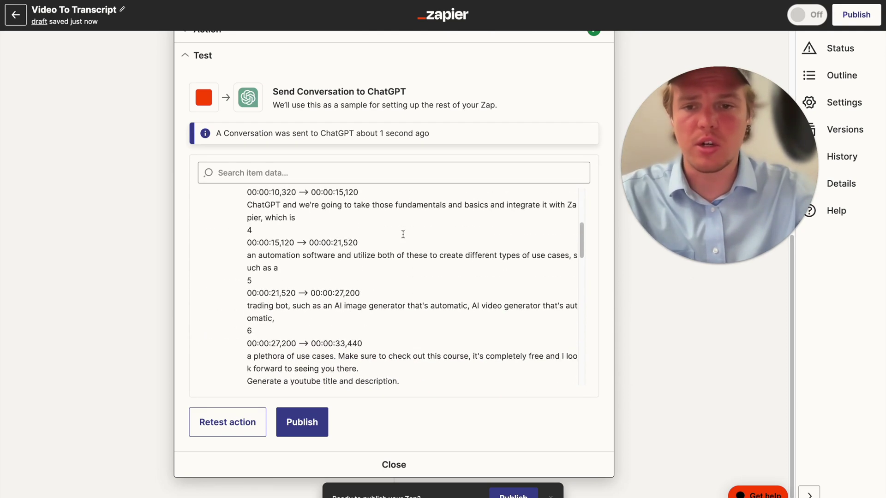
scroll(621, 345, "down", 1)
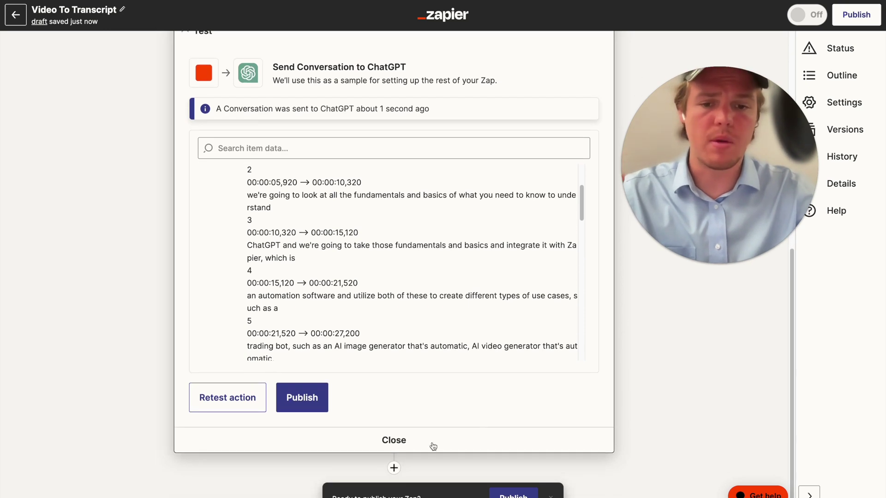
left_click(394, 467)
- Search the fifth step's apps for 'format' to find Formatter by Zapier
type("format")
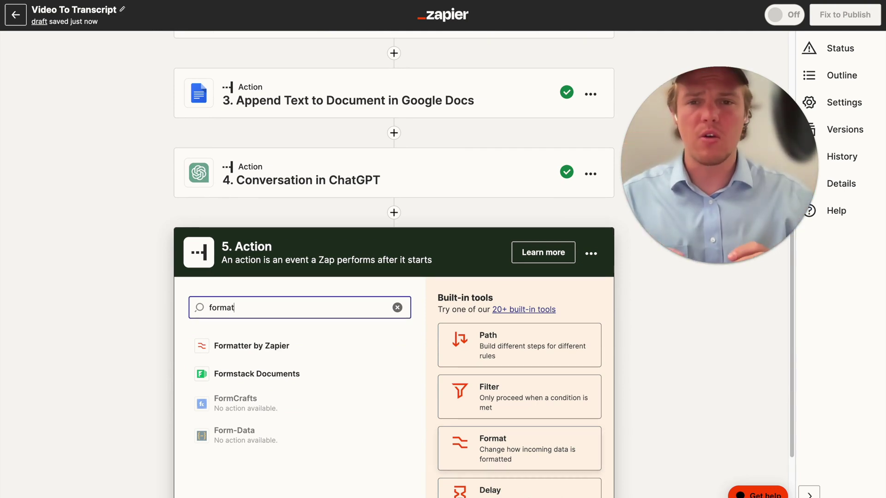
scroll(492, 332, "up", 3)
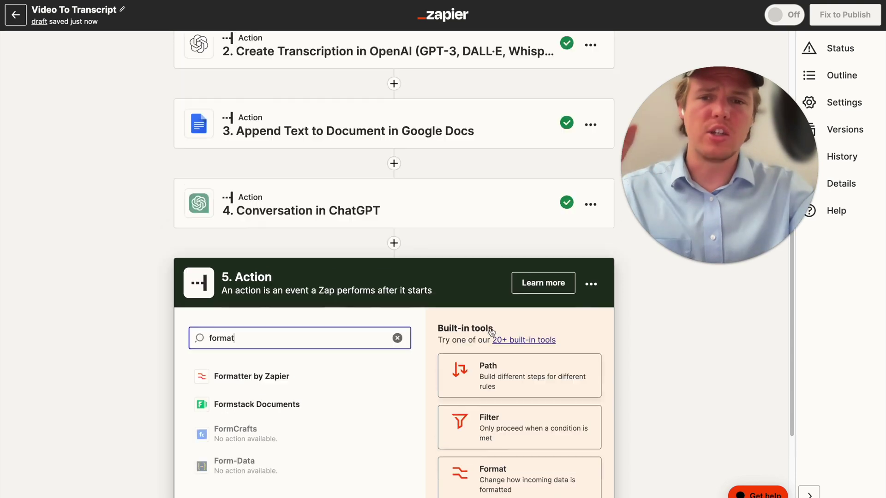
scroll(646, 309, "down", 1)
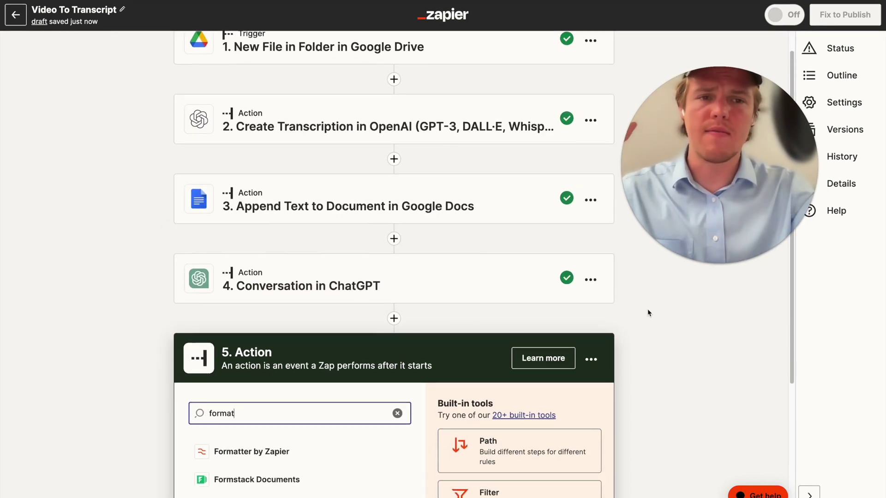